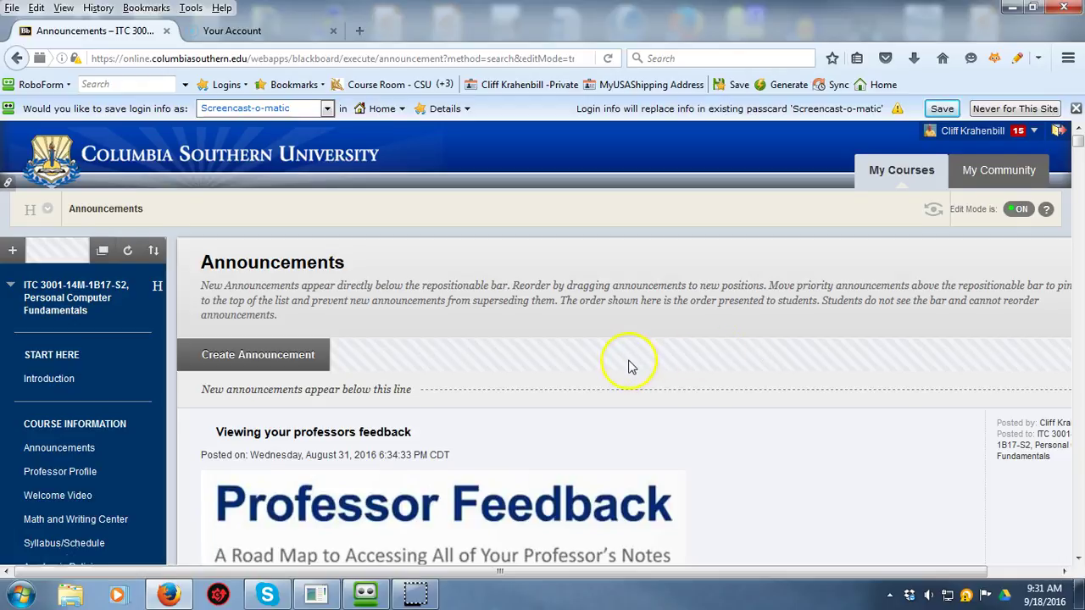
Dismiss the RoboForm prompt offering to save the login on the course's Announcements page
{"action": "scroll", "coordinate": [630, 364], "scroll_direction": "down", "scroll_amount": 2}
{"action": "scroll", "coordinate": [836, 351], "scroll_direction": "down", "scroll_amount": 2}
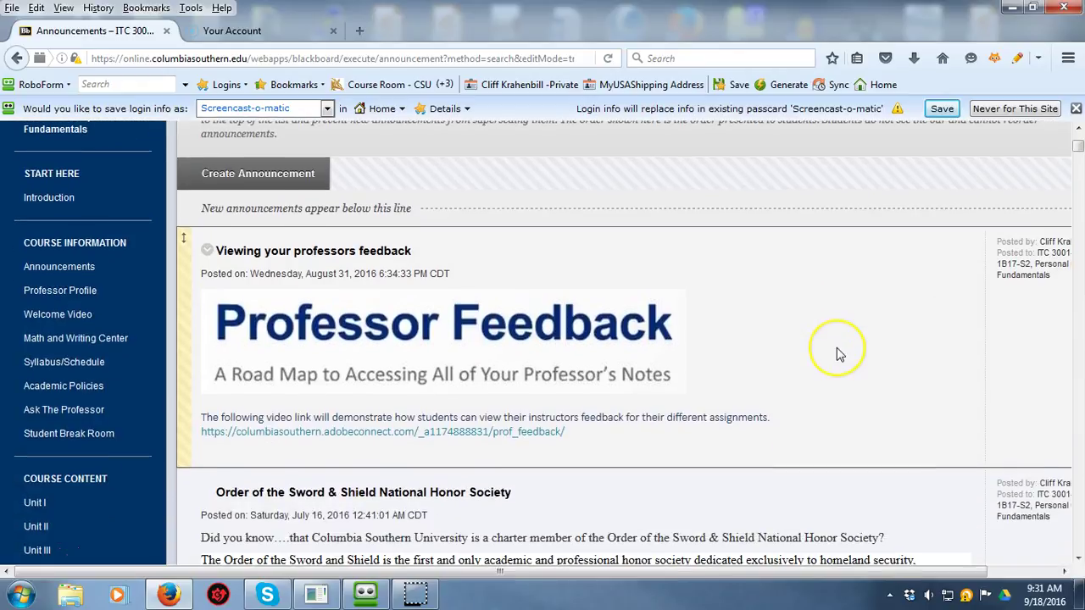
{"action": "left_click", "coordinate": [726, 370]}
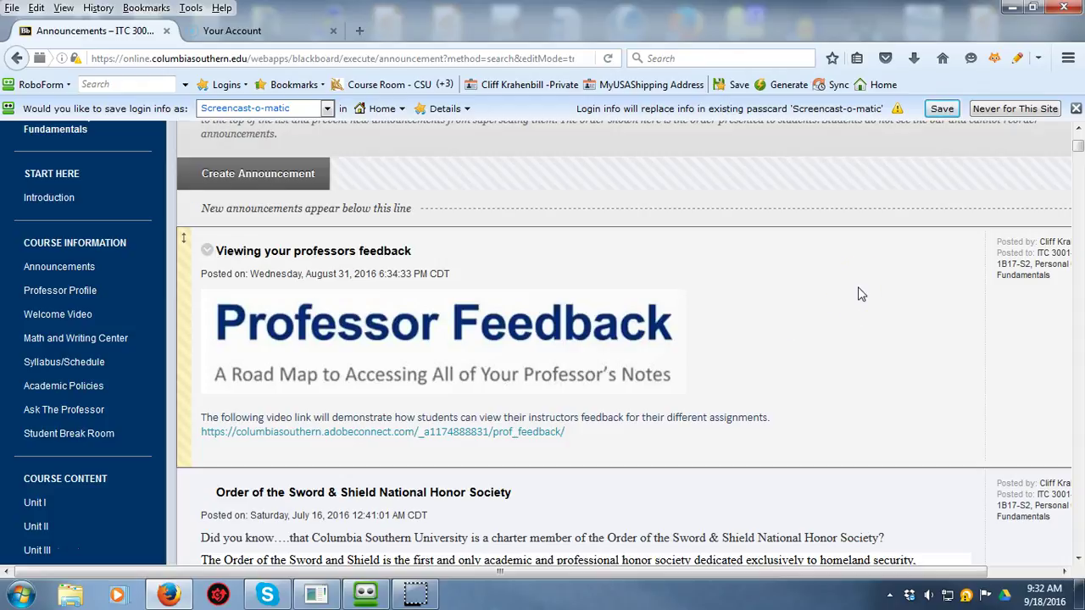
{"action": "left_click", "coordinate": [1075, 110]}
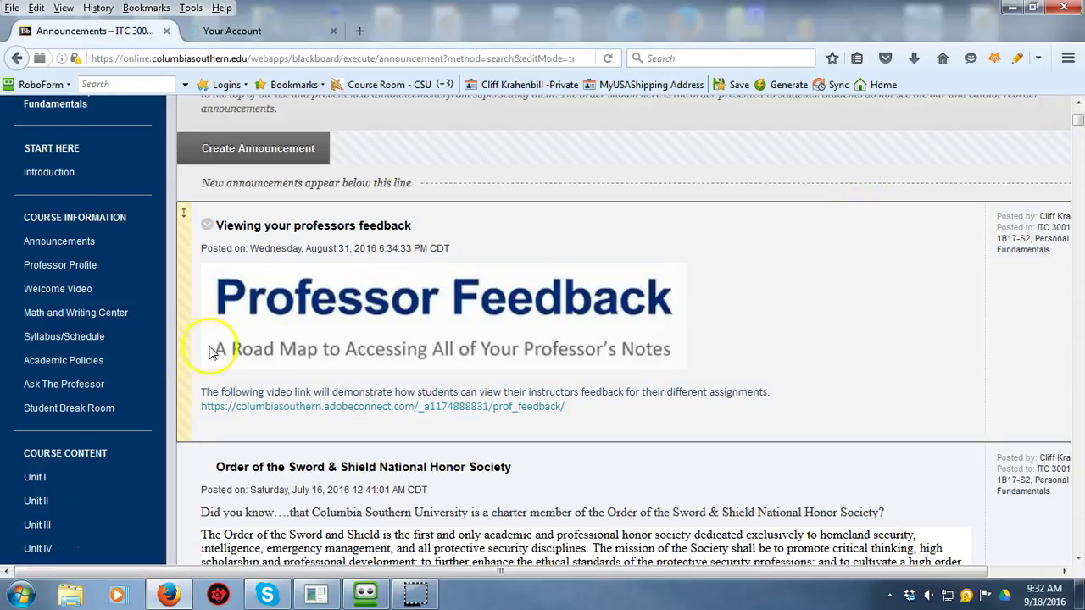
Open the course's Syllabus/Schedule and save it to the Desktop as Term.pdf
{"action": "left_click", "coordinate": [83, 345]}
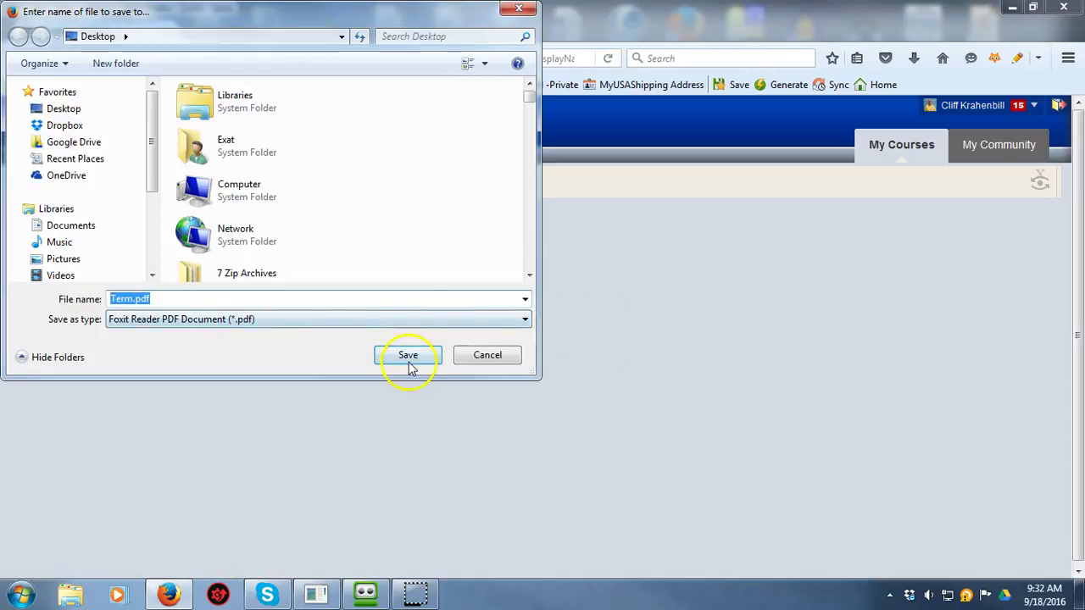
{"action": "left_click", "coordinate": [407, 360]}
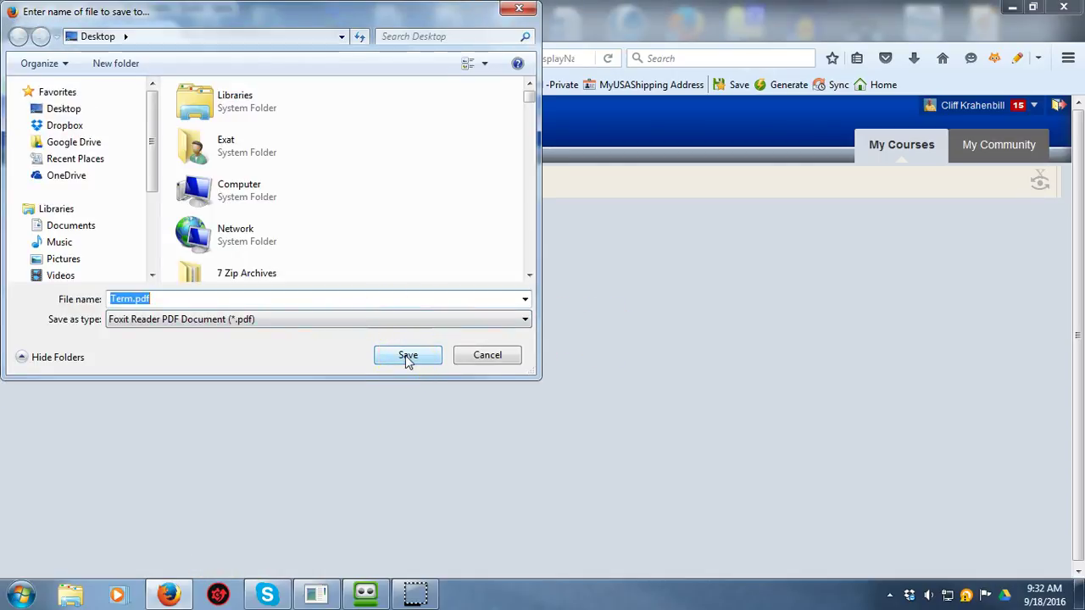
{"action": "left_click", "coordinate": [408, 357]}
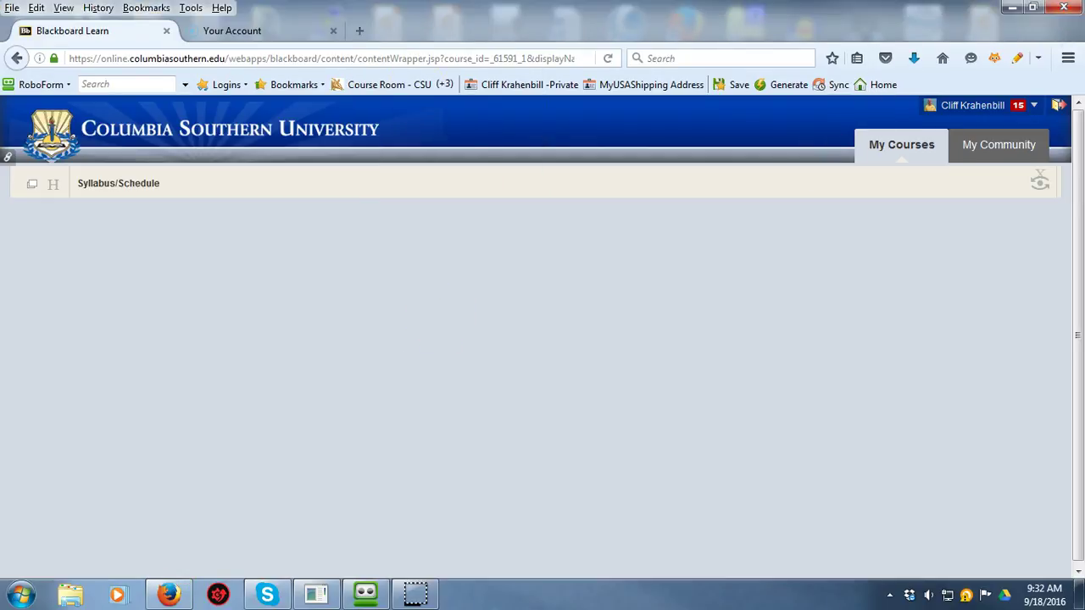
Open the downloaded Term.pdf syllabus in Foxit Reader from Firefox's downloads
{"action": "left_click", "coordinate": [190, 9]}
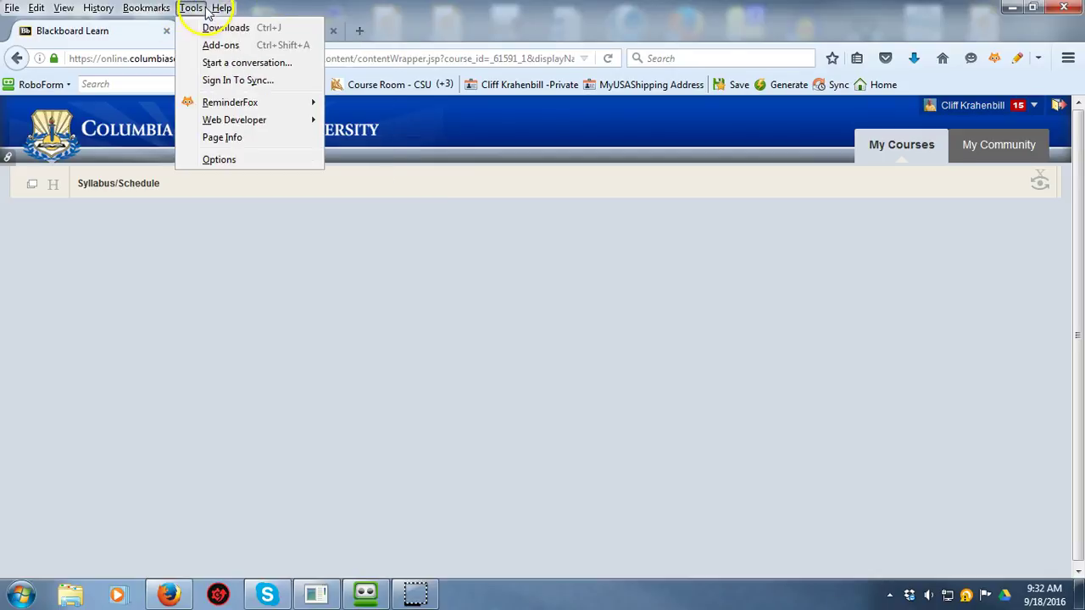
{"action": "left_click", "coordinate": [219, 27]}
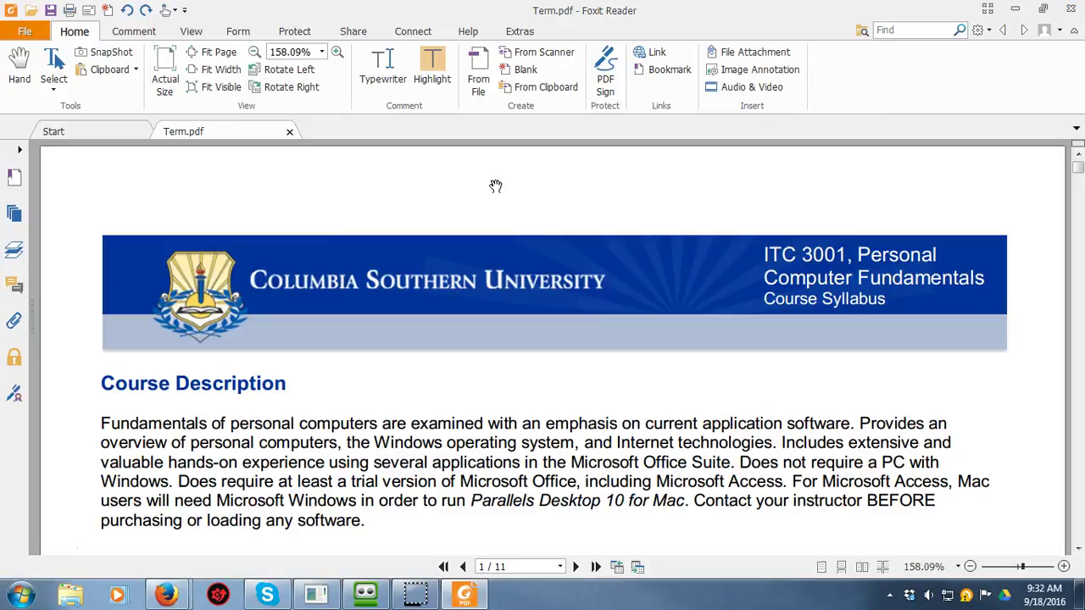
{"action": "left_click", "coordinate": [648, 266]}
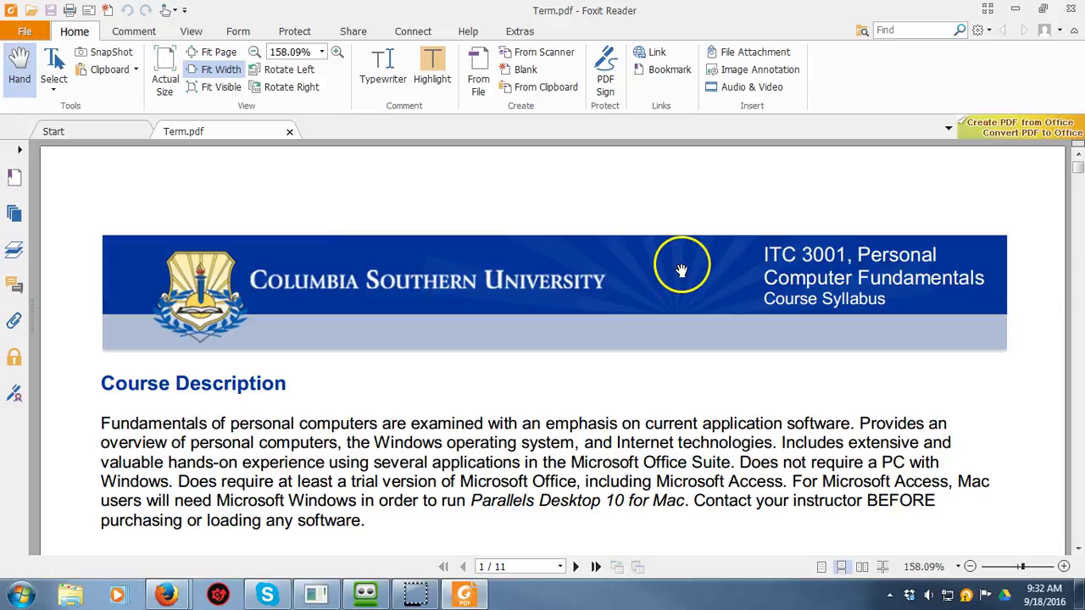
Read the syllabus's Course Description, Course Textbook and Course Software sections
{"action": "scroll", "coordinate": [806, 288], "scroll_direction": "down", "scroll_amount": 3}
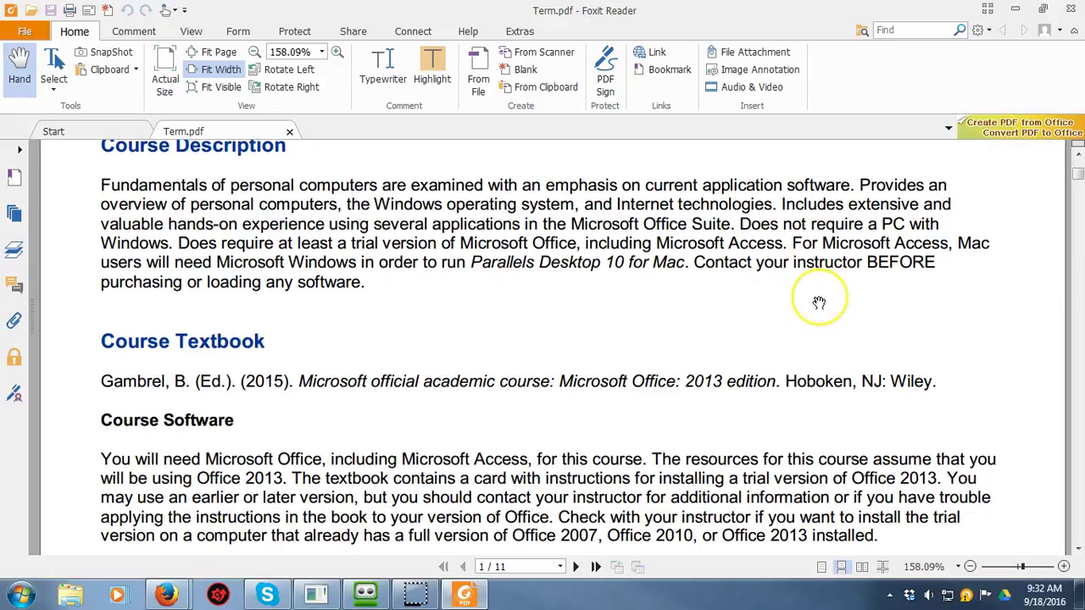
{"action": "scroll", "coordinate": [819, 302], "scroll_direction": "up", "scroll_amount": 1}
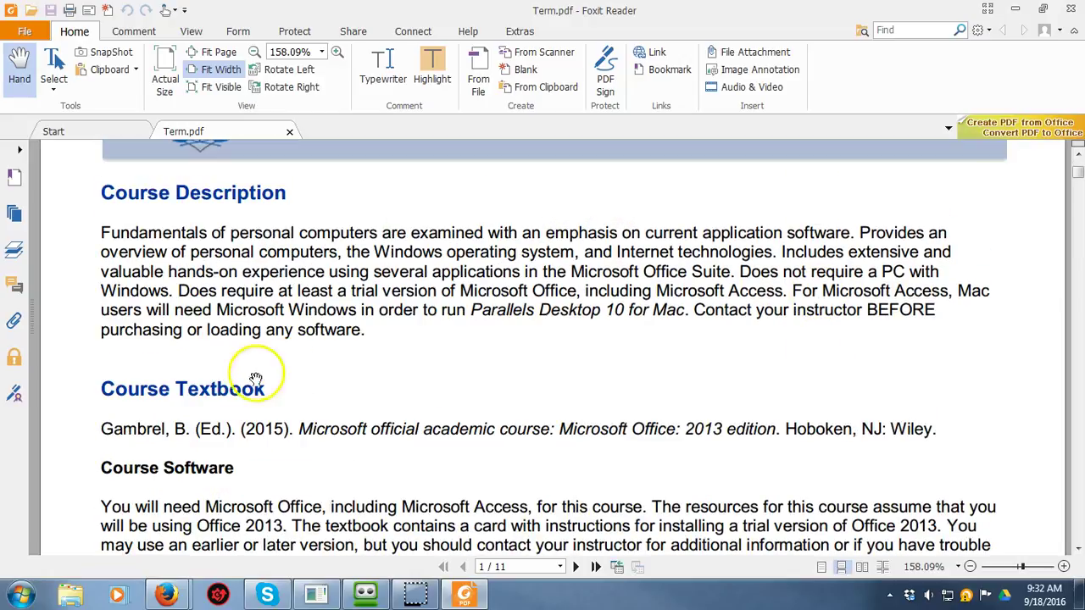
{"action": "scroll", "coordinate": [484, 296], "scroll_direction": "down", "scroll_amount": 2}
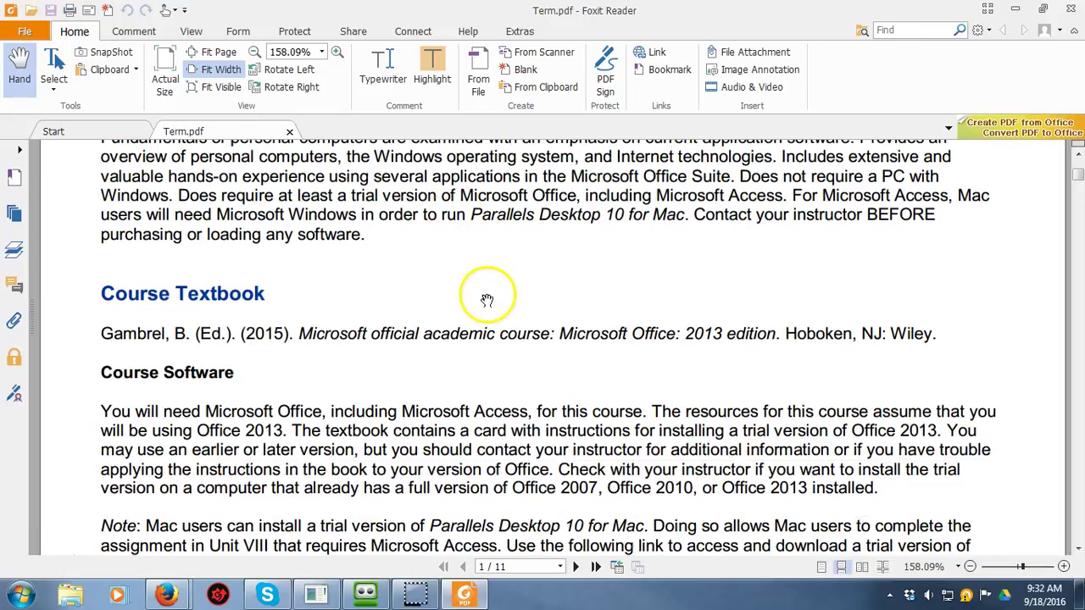
{"action": "scroll", "coordinate": [412, 359], "scroll_direction": "down", "scroll_amount": 2}
{"action": "scroll", "coordinate": [412, 366], "scroll_direction": "down", "scroll_amount": 1}
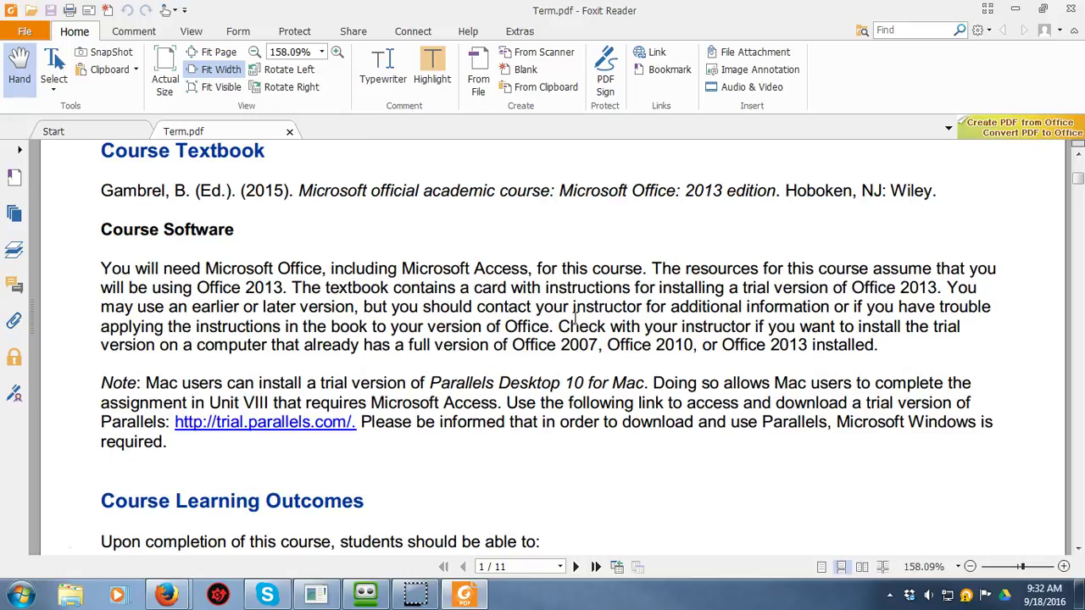
Find the Unit Assignments section in the syllabus and read the Unit I Scholarly Activity instructions
{"action": "scroll", "coordinate": [575, 318], "scroll_direction": "down", "scroll_amount": 3}
{"action": "scroll", "coordinate": [574, 324], "scroll_direction": "down", "scroll_amount": 1}
{"action": "scroll", "coordinate": [585, 310], "scroll_direction": "down", "scroll_amount": 8}
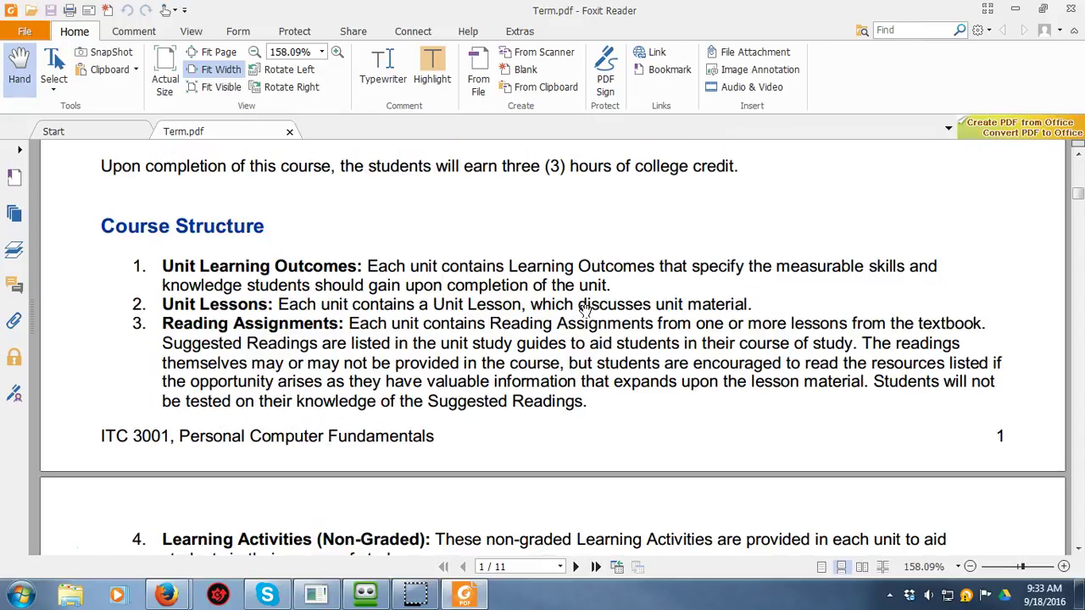
{"action": "scroll", "coordinate": [585, 310], "scroll_direction": "down", "scroll_amount": 12}
{"action": "scroll", "coordinate": [585, 311], "scroll_direction": "down", "scroll_amount": 3}
{"action": "scroll", "coordinate": [584, 310], "scroll_direction": "up", "scroll_amount": 1}
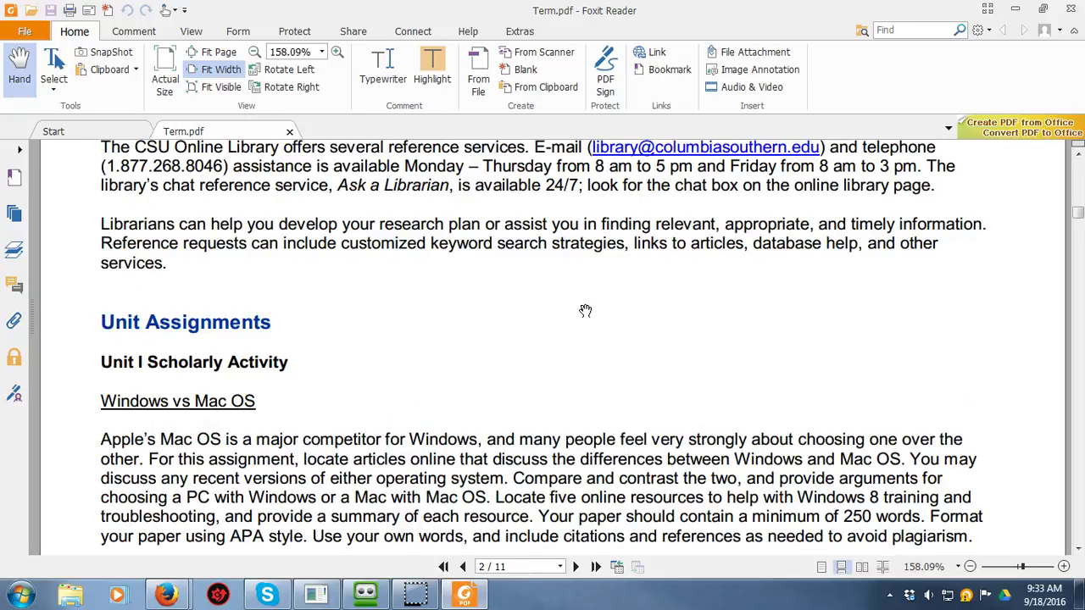
{"action": "scroll", "coordinate": [585, 310], "scroll_direction": "down", "scroll_amount": 2}
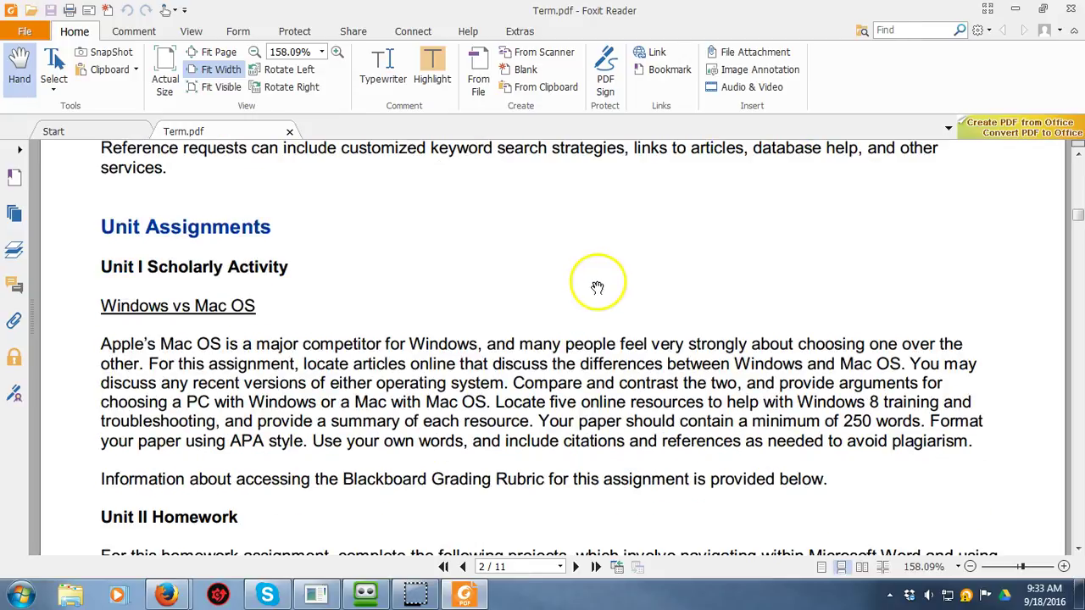
{"action": "scroll", "coordinate": [595, 285], "scroll_direction": "down", "scroll_amount": 1}
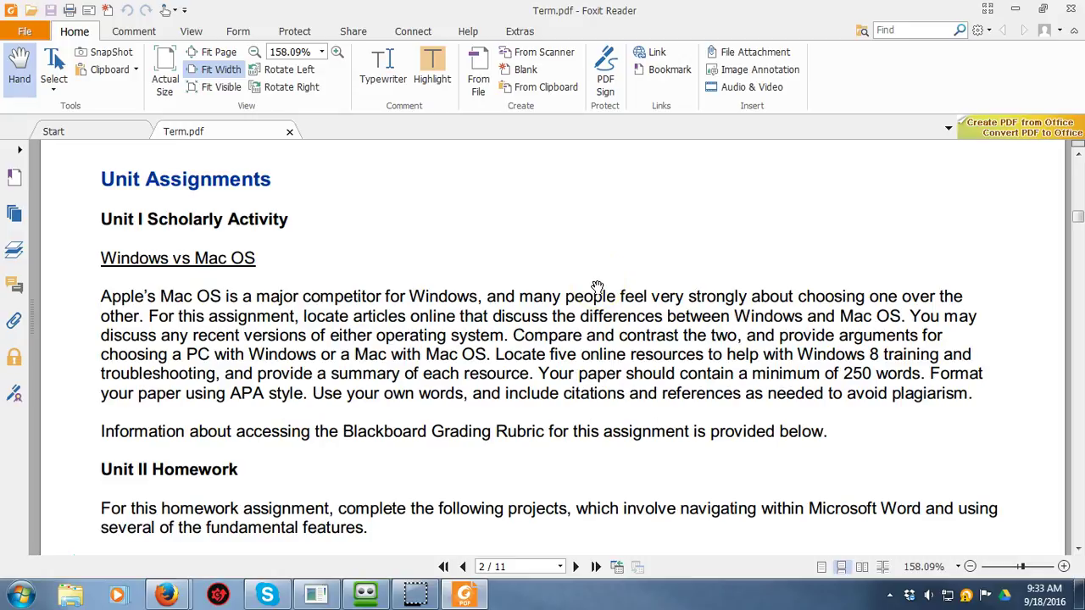
{"action": "scroll", "coordinate": [599, 280], "scroll_direction": "down", "scroll_amount": 1}
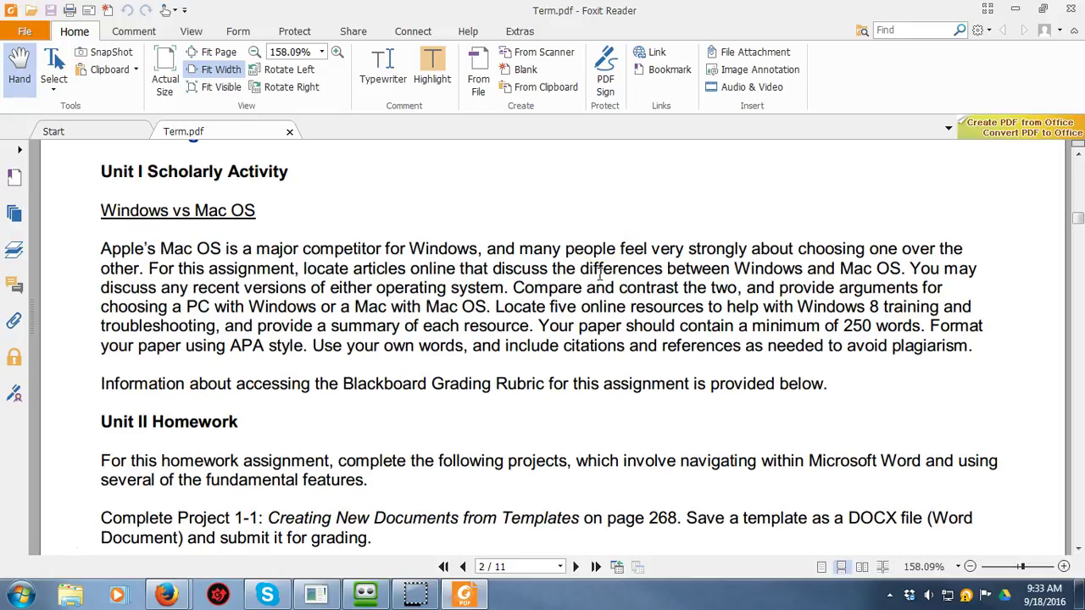
{"action": "left_click", "coordinate": [606, 256]}
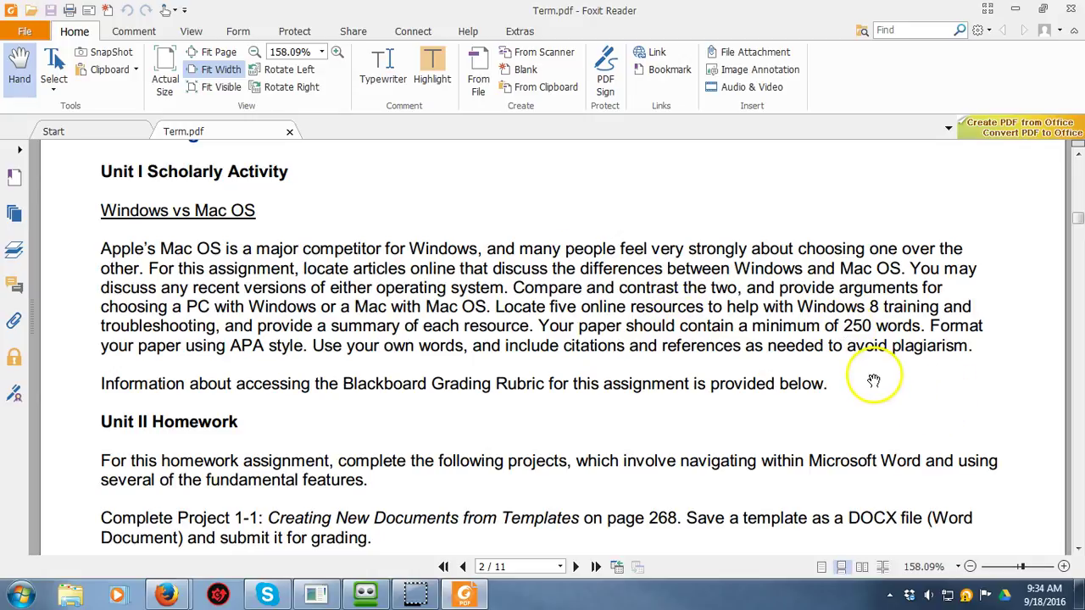
Examine the Unit II Homework instructions for Projects 1-1, 1-2 and 2-3
{"action": "scroll", "coordinate": [873, 381], "scroll_direction": "down", "scroll_amount": 1}
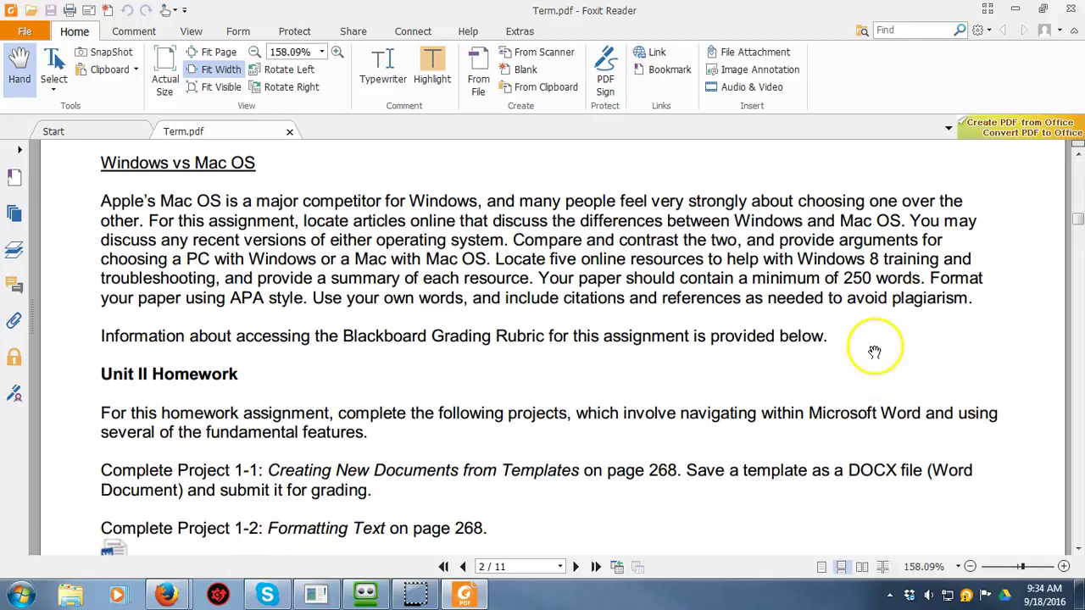
{"action": "scroll", "coordinate": [875, 339], "scroll_direction": "down", "scroll_amount": 1}
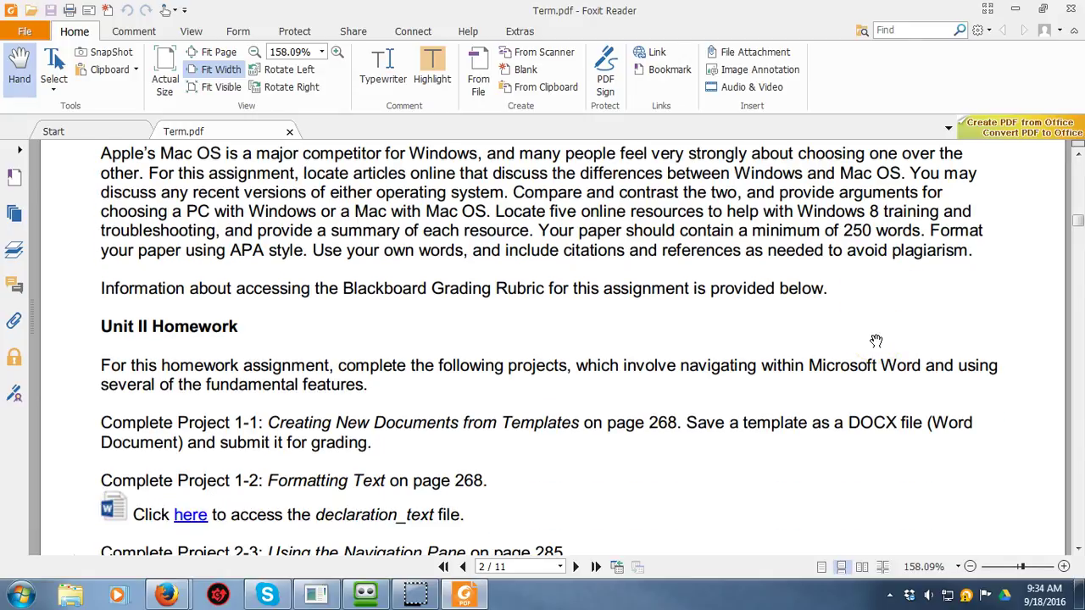
{"action": "left_click", "coordinate": [877, 316]}
{"action": "scroll", "coordinate": [716, 320], "scroll_direction": "down", "scroll_amount": 1}
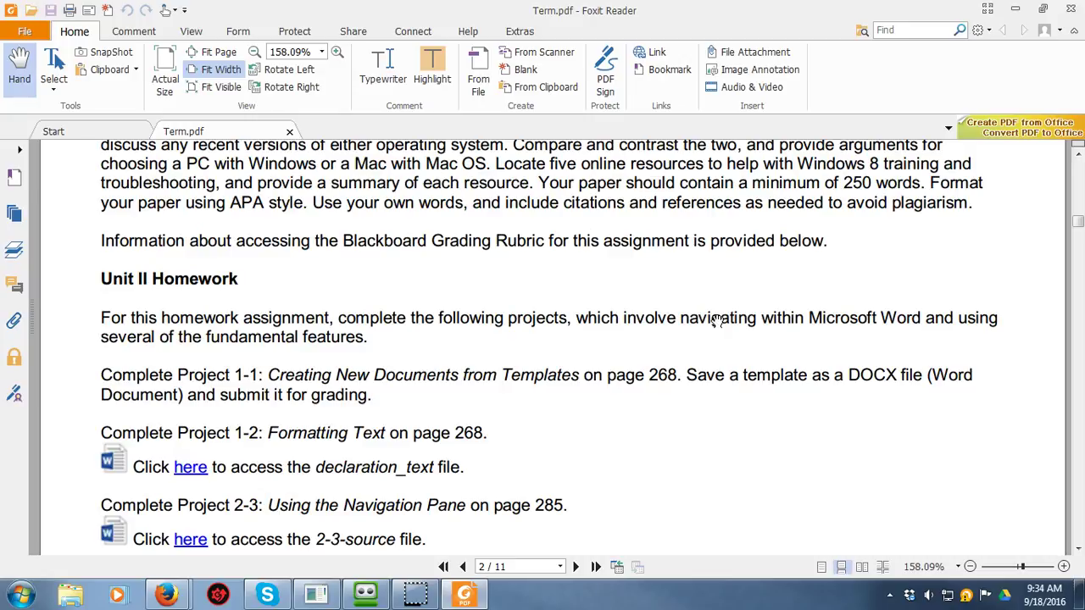
{"action": "scroll", "coordinate": [716, 320], "scroll_direction": "up", "scroll_amount": 1}
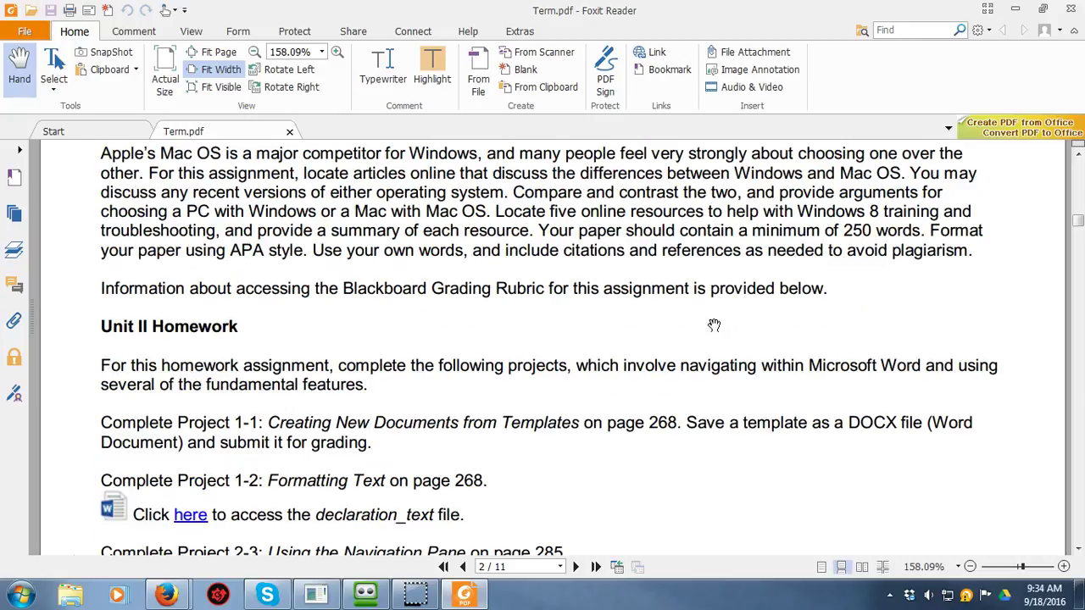
{"action": "scroll", "coordinate": [715, 322], "scroll_direction": "down", "scroll_amount": 1}
{"action": "scroll", "coordinate": [712, 326], "scroll_direction": "up", "scroll_amount": 2}
{"action": "scroll", "coordinate": [710, 328], "scroll_direction": "down", "scroll_amount": 3}
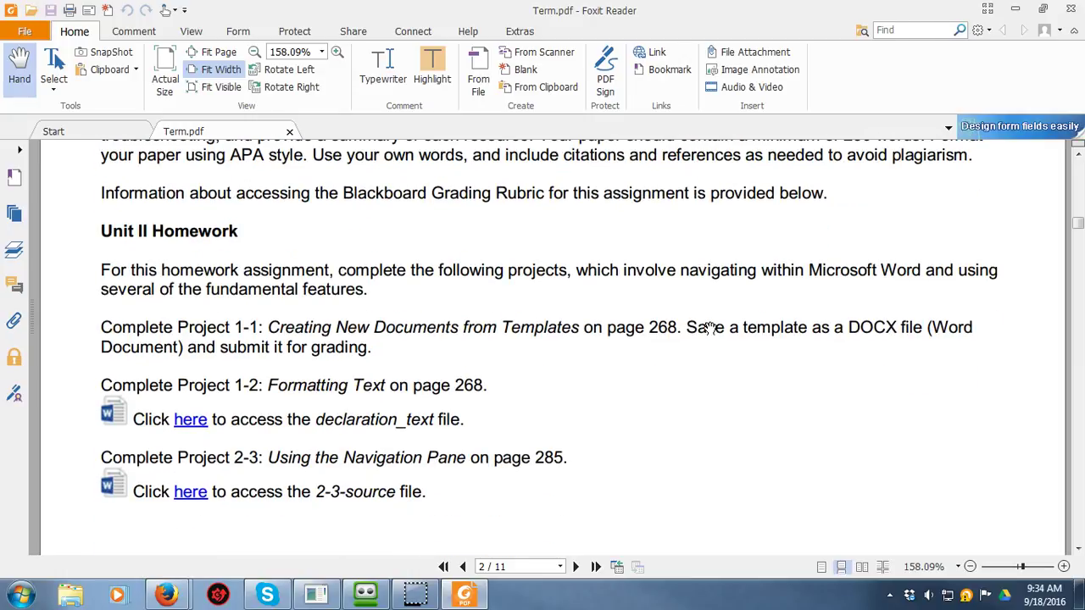
{"action": "left_click", "coordinate": [691, 372]}
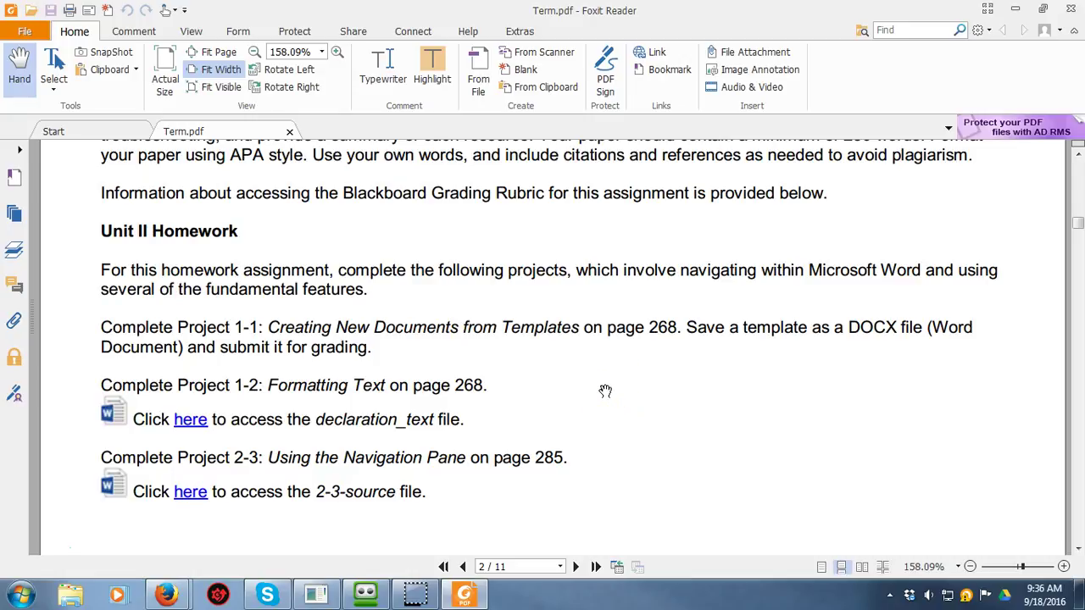
Open the declaration_text file linked under Project 1-2 in Word, allowing the PDF to connect to the university site
{"action": "left_click", "coordinate": [192, 426]}
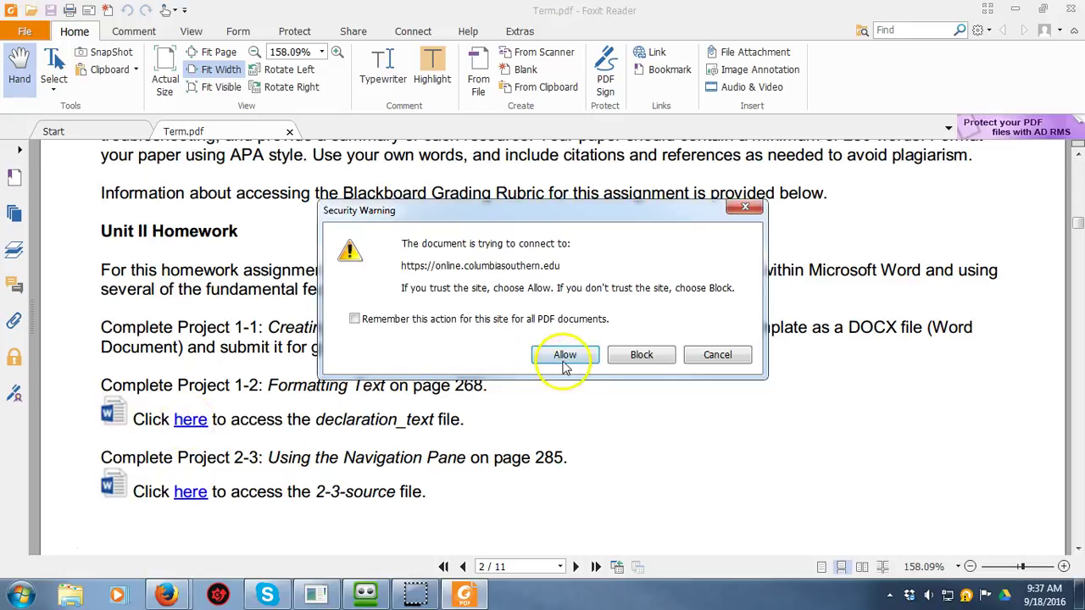
{"action": "left_click", "coordinate": [566, 355]}
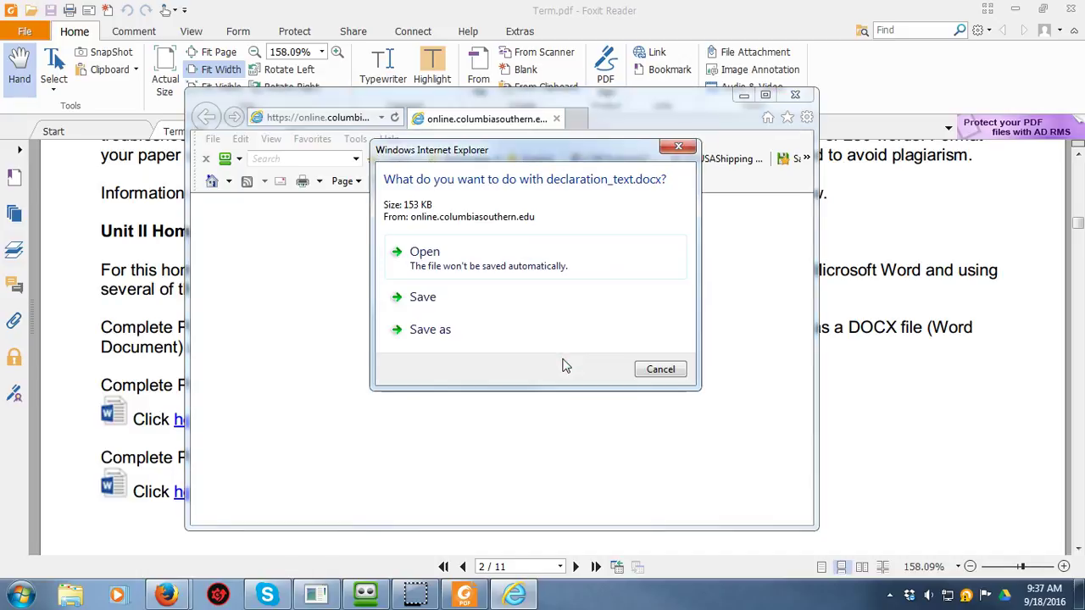
{"action": "left_click", "coordinate": [416, 254]}
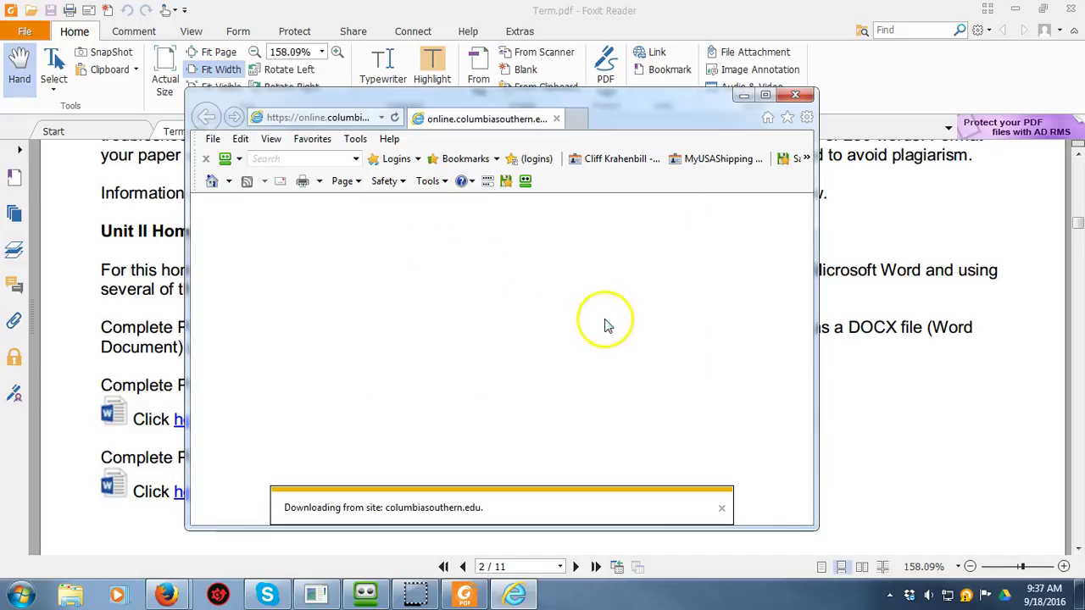
{"action": "left_click", "coordinate": [700, 396]}
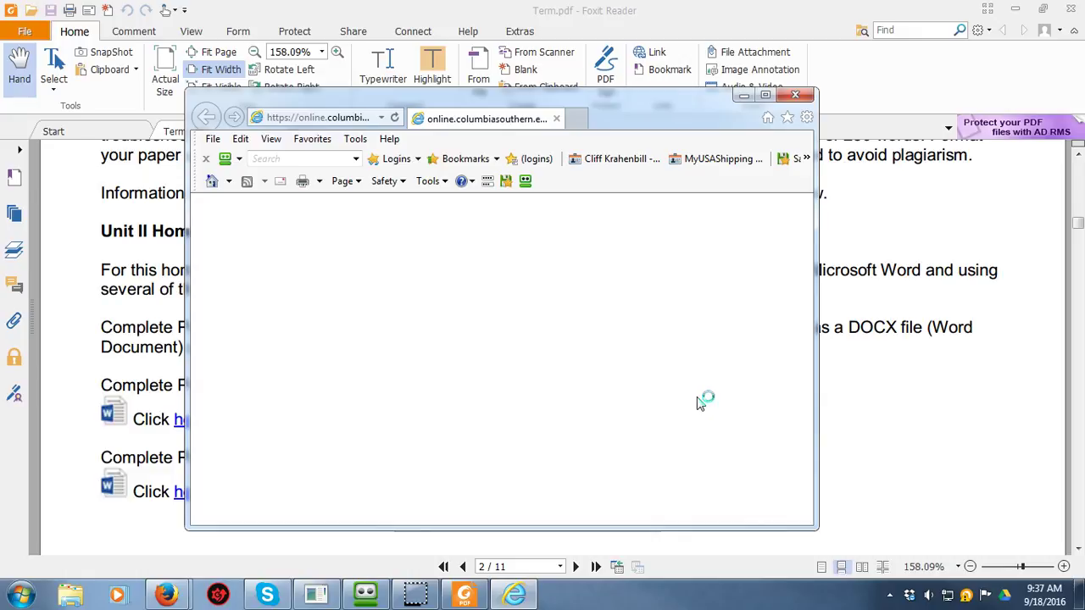
{"action": "left_click", "coordinate": [667, 349]}
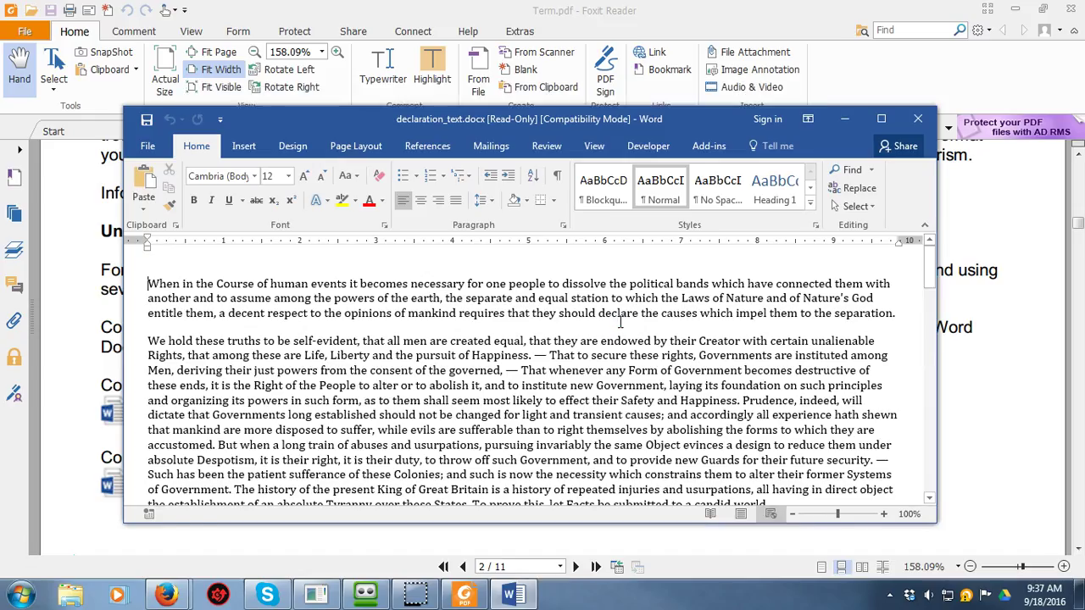
Look through the text of declaration_text.docx to review the content supplied for Project 1-2
{"action": "scroll", "coordinate": [621, 322], "scroll_direction": "down", "scroll_amount": 15}
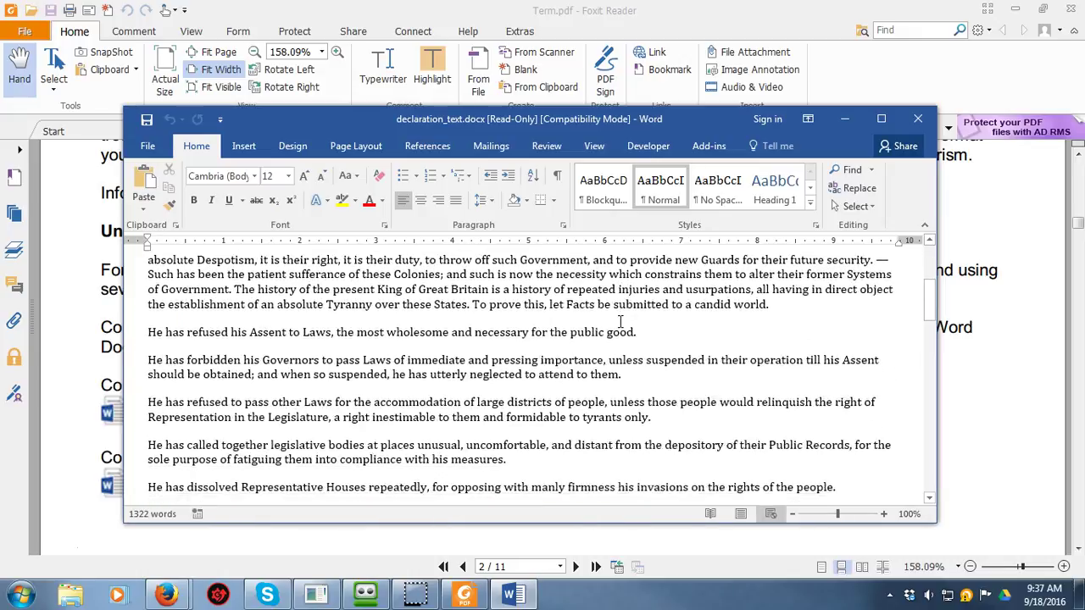
{"action": "scroll", "coordinate": [620, 322], "scroll_direction": "down", "scroll_amount": 15}
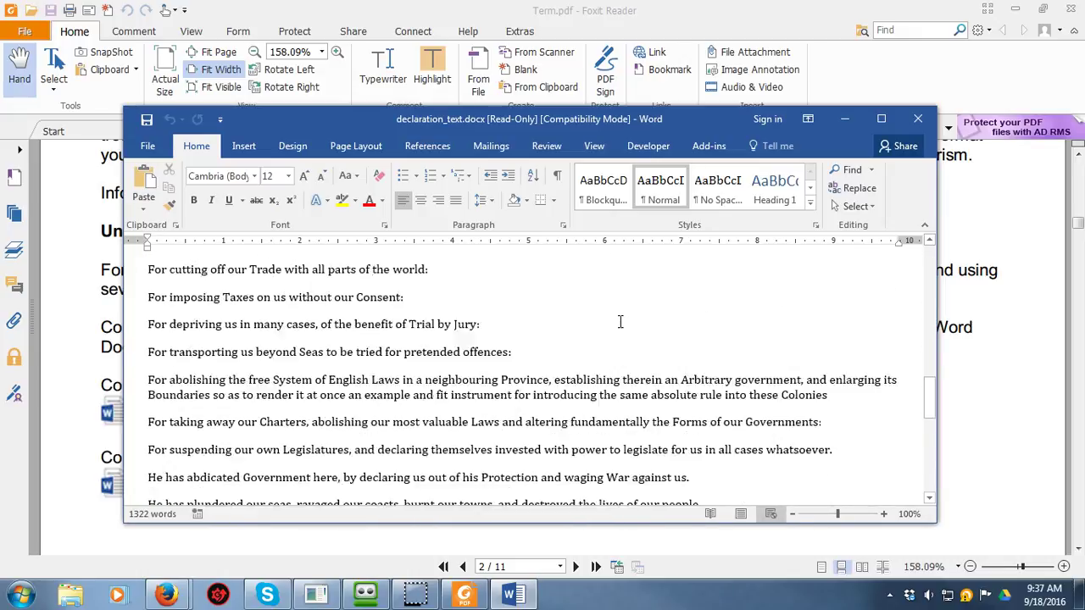
{"action": "scroll", "coordinate": [621, 322], "scroll_direction": "down", "scroll_amount": 5}
{"action": "scroll", "coordinate": [625, 335], "scroll_direction": "up", "scroll_amount": 10}
{"action": "scroll", "coordinate": [608, 328], "scroll_direction": "up", "scroll_amount": 20}
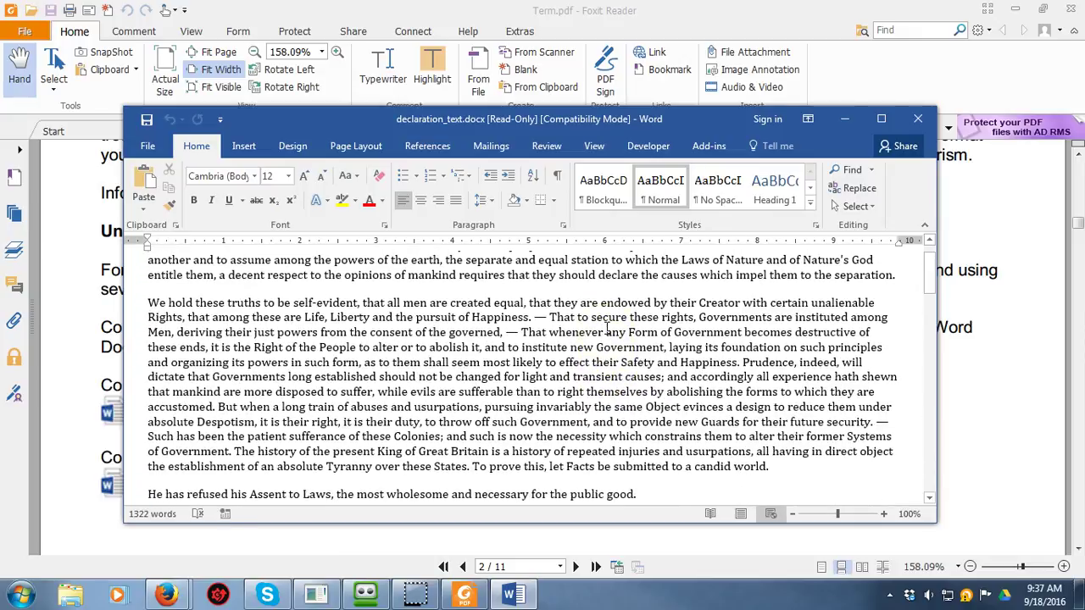
{"action": "scroll", "coordinate": [607, 328], "scroll_direction": "down", "scroll_amount": 10}
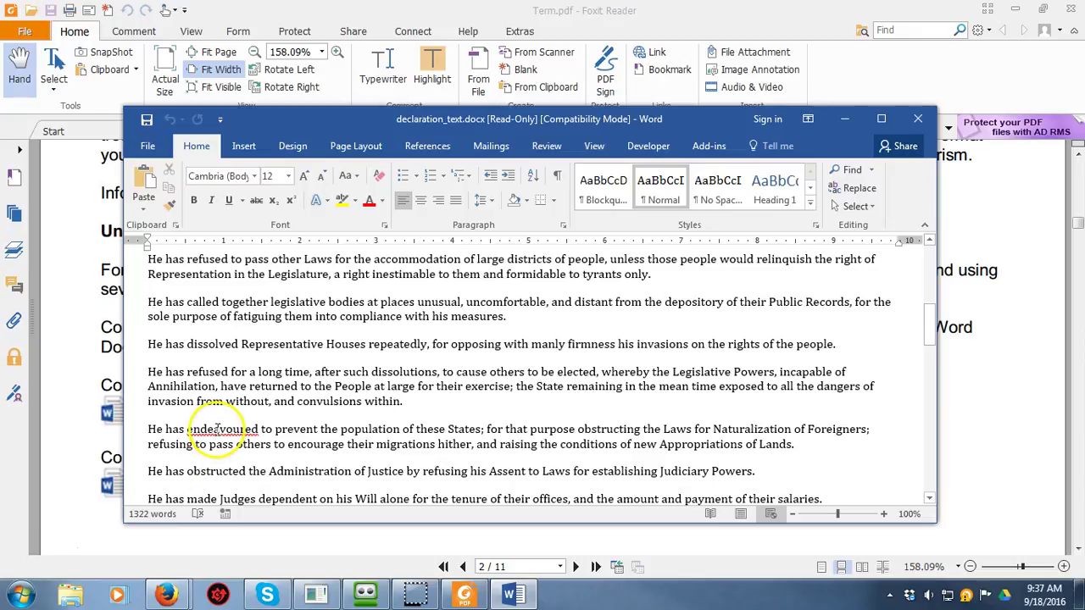
{"action": "scroll", "coordinate": [587, 352], "scroll_direction": "down", "scroll_amount": 8}
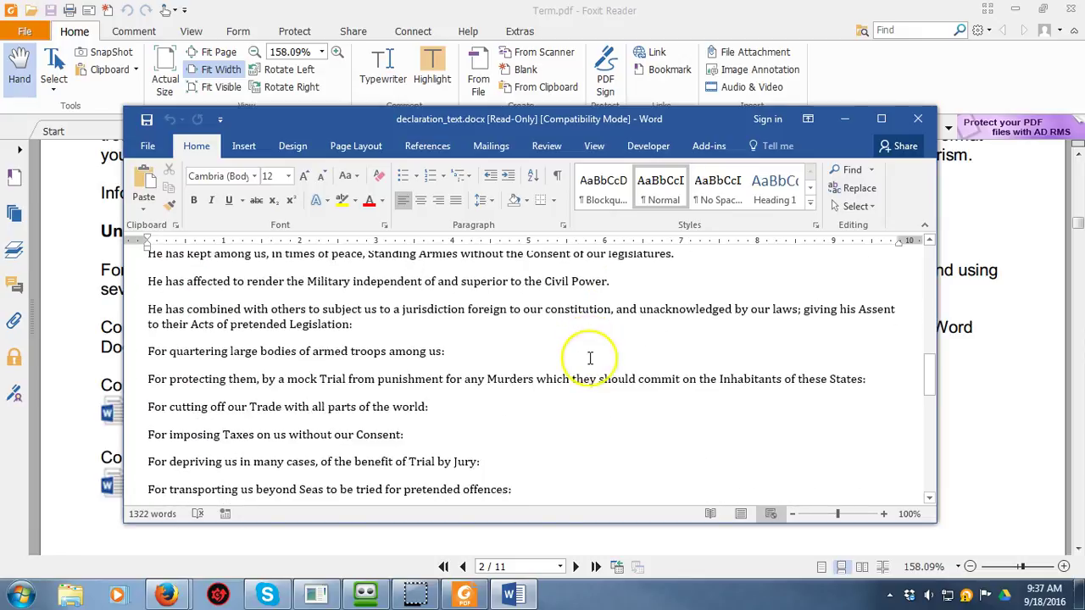
Read the remaining Declaration text through to its closing paragraph, return to the opening paragraph, and close the Word document
{"action": "scroll", "coordinate": [590, 357], "scroll_direction": "down", "scroll_amount": 1}
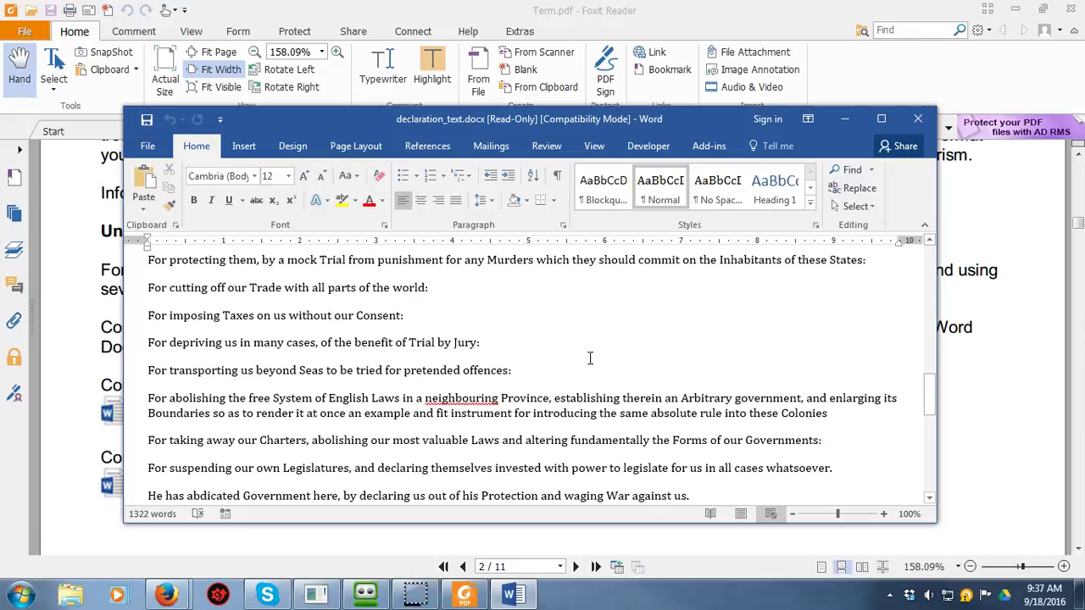
{"action": "scroll", "coordinate": [589, 357], "scroll_direction": "down", "scroll_amount": 6}
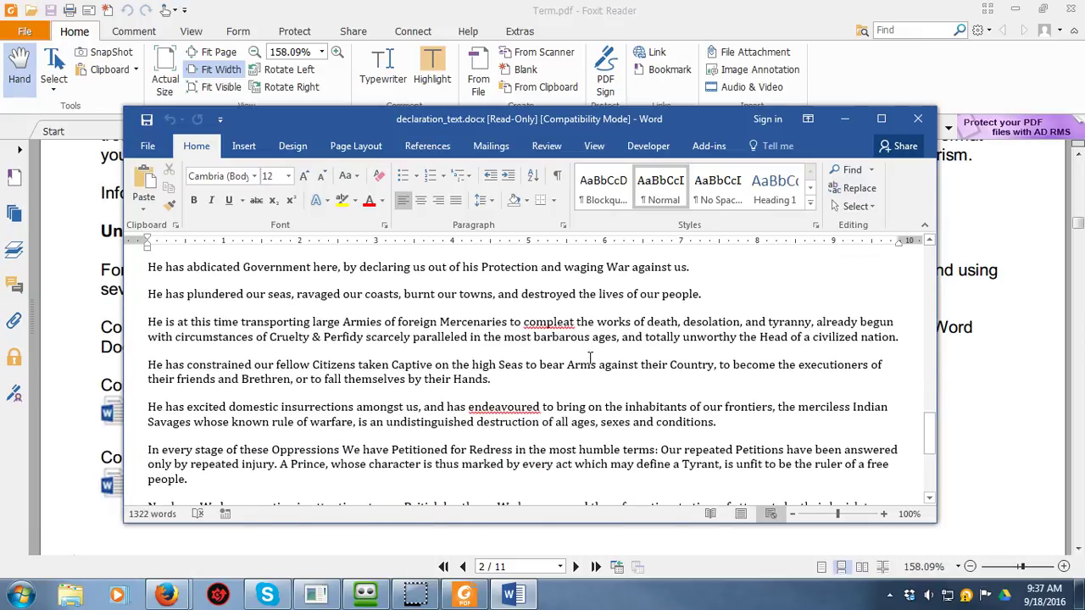
{"action": "scroll", "coordinate": [591, 359], "scroll_direction": "down", "scroll_amount": 2}
{"action": "scroll", "coordinate": [591, 359], "scroll_direction": "up", "scroll_amount": 4}
{"action": "scroll", "coordinate": [586, 361], "scroll_direction": "down", "scroll_amount": 7}
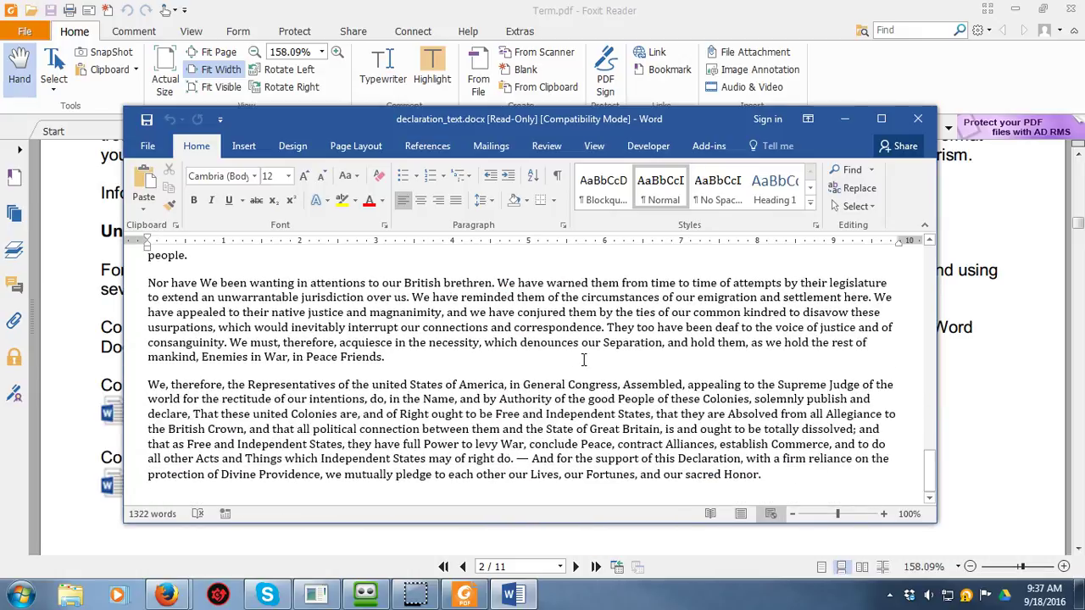
{"action": "scroll", "coordinate": [583, 360], "scroll_direction": "up", "scroll_amount": 12}
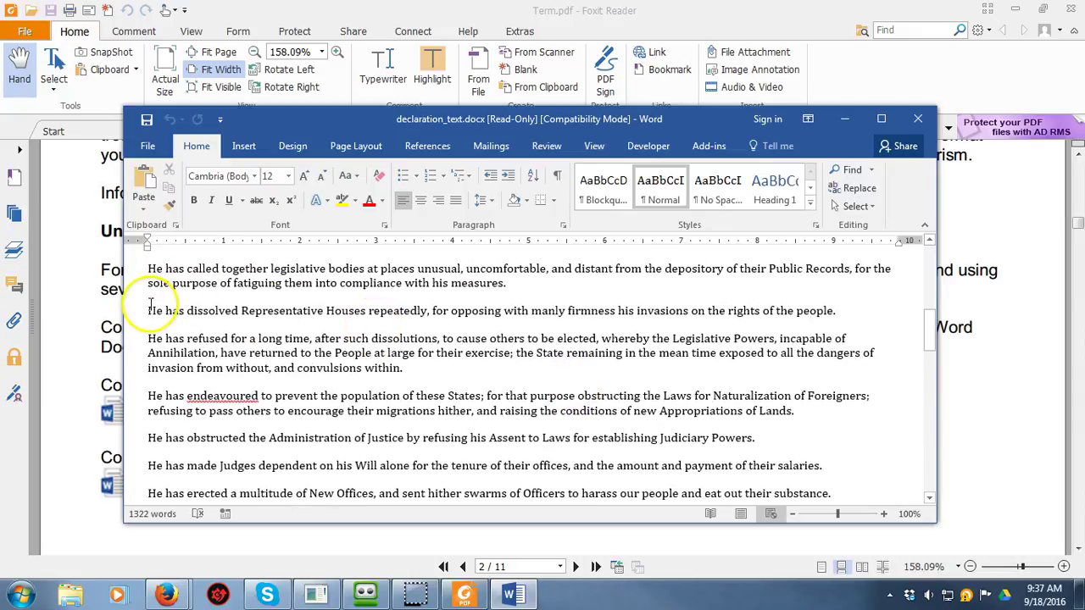
{"action": "scroll", "coordinate": [839, 352], "scroll_direction": "up", "scroll_amount": 8}
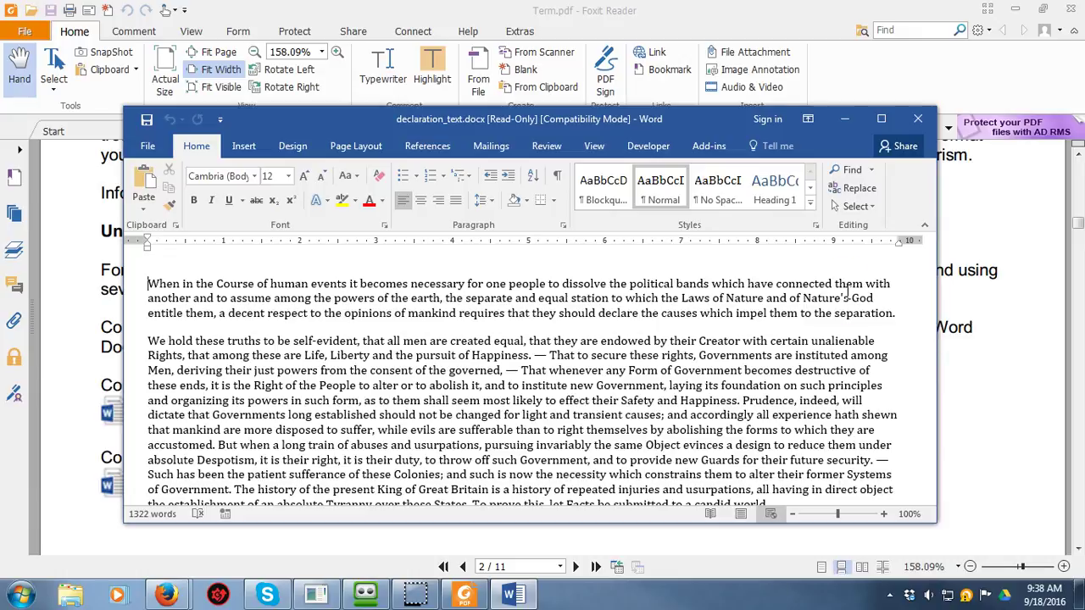
{"action": "left_click", "coordinate": [659, 333]}
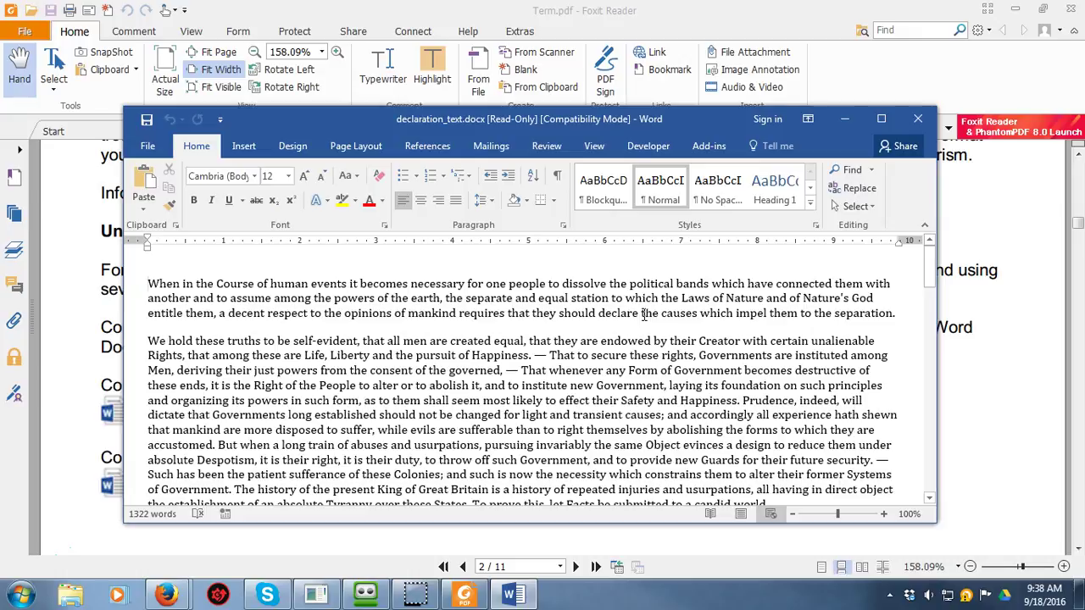
{"action": "left_click", "coordinate": [649, 319]}
{"action": "left_click", "coordinate": [651, 318]}
{"action": "left_click", "coordinate": [922, 120]}
Find the Unit III Homework section in the syllabus and review its projects and linked source files
{"action": "scroll", "coordinate": [701, 315], "scroll_direction": "down", "scroll_amount": 3}
{"action": "scroll", "coordinate": [701, 315], "scroll_direction": "down", "scroll_amount": 9}
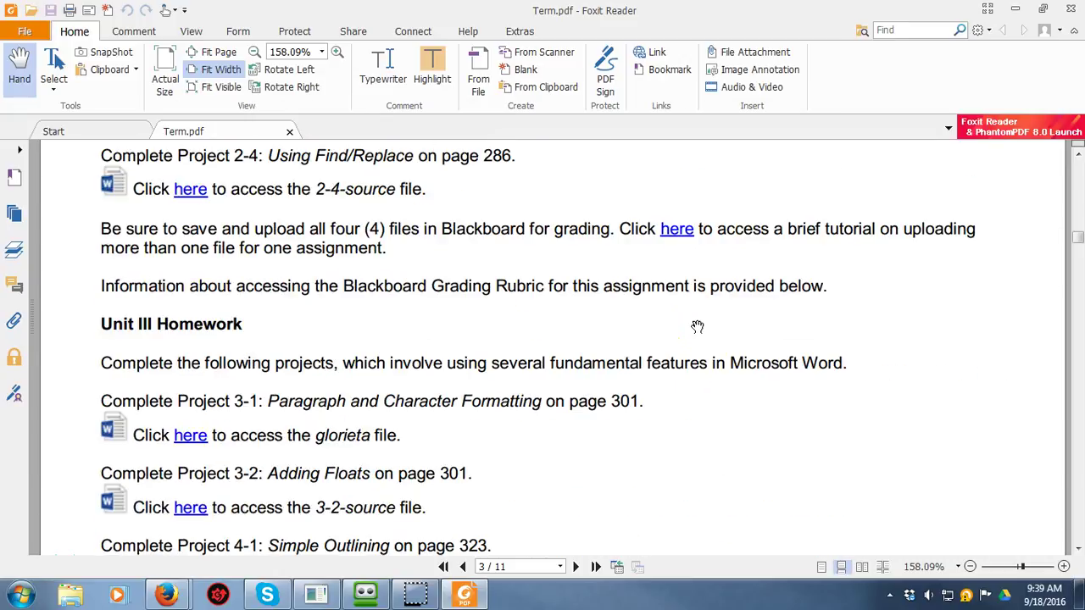
{"action": "scroll", "coordinate": [697, 327], "scroll_direction": "down", "scroll_amount": 2}
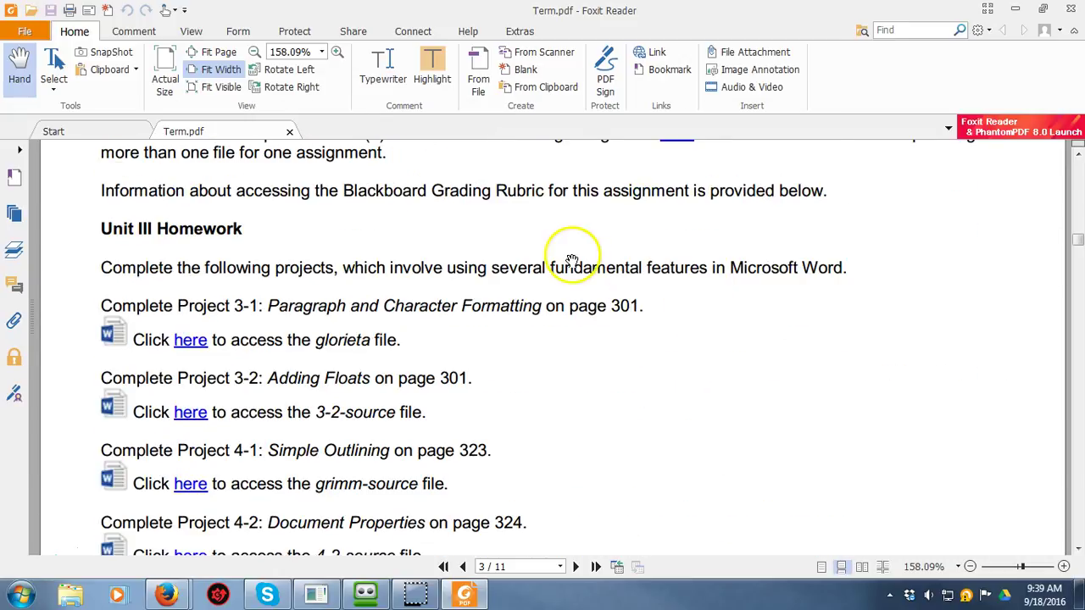
{"action": "scroll", "coordinate": [568, 254], "scroll_direction": "down", "scroll_amount": 1}
{"action": "scroll", "coordinate": [599, 251], "scroll_direction": "down", "scroll_amount": 1}
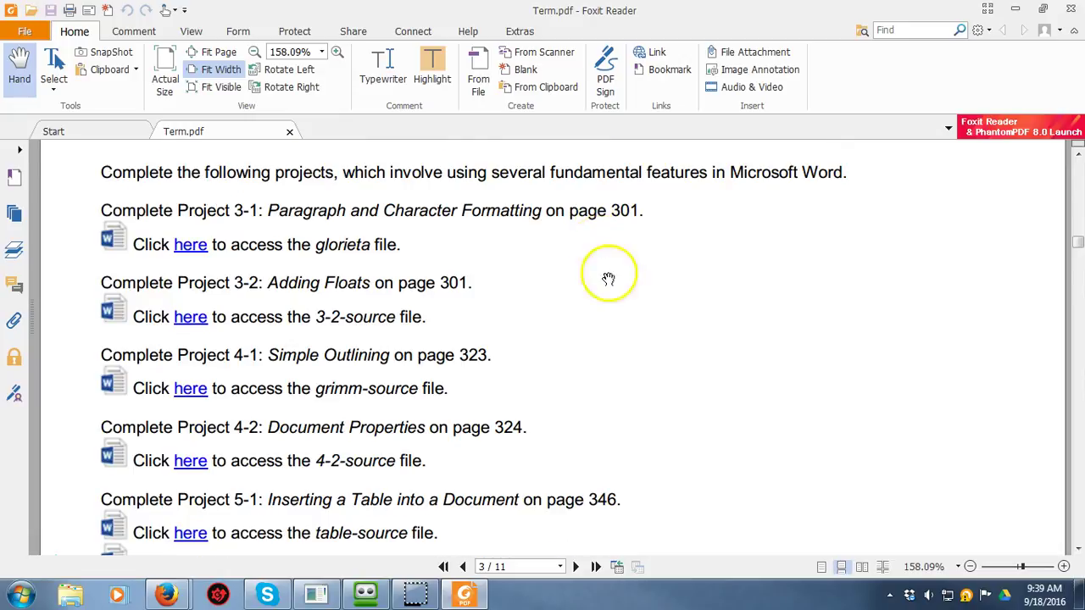
Look back through the Unit II Homework and Course Structure sections up to the Course Learning Outcomes on page 1
{"action": "scroll", "coordinate": [657, 344], "scroll_direction": "up", "scroll_amount": 10}
{"action": "scroll", "coordinate": [661, 330], "scroll_direction": "up", "scroll_amount": 20}
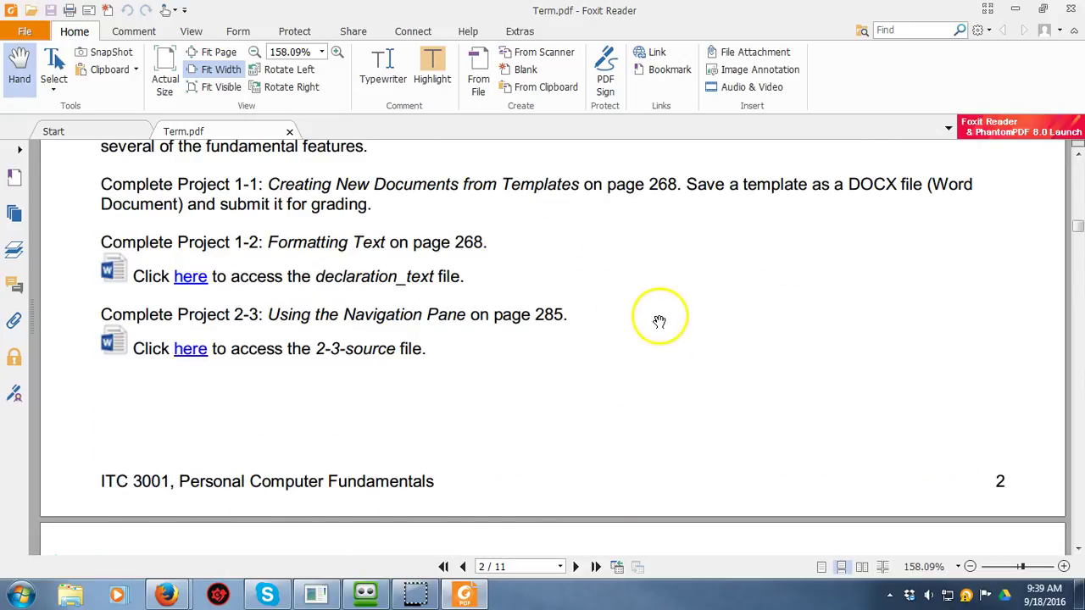
{"action": "scroll", "coordinate": [658, 327], "scroll_direction": "up", "scroll_amount": 7}
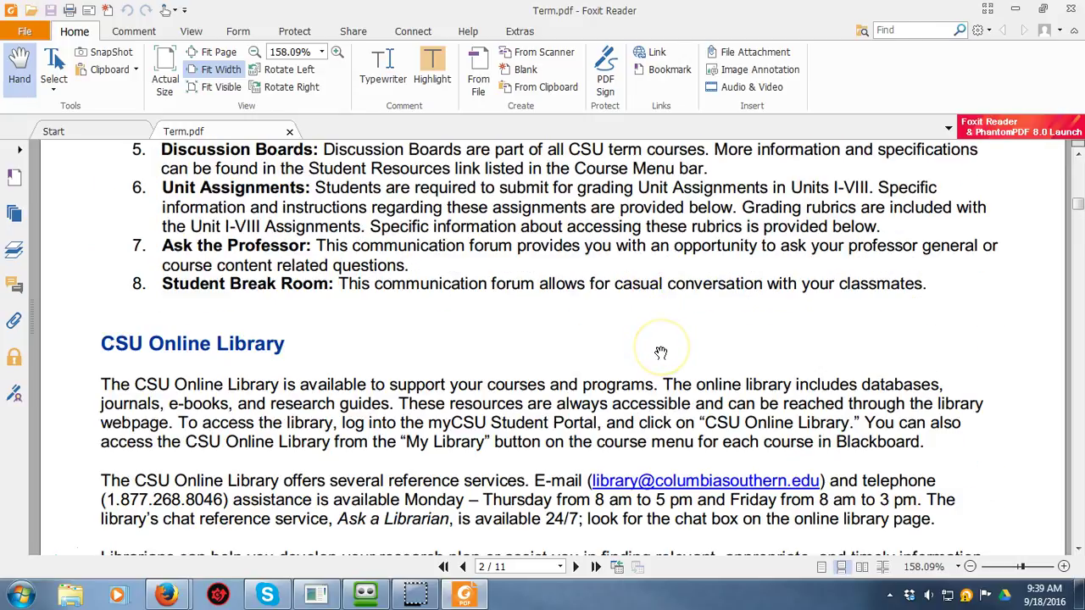
{"action": "scroll", "coordinate": [661, 349], "scroll_direction": "up", "scroll_amount": 8}
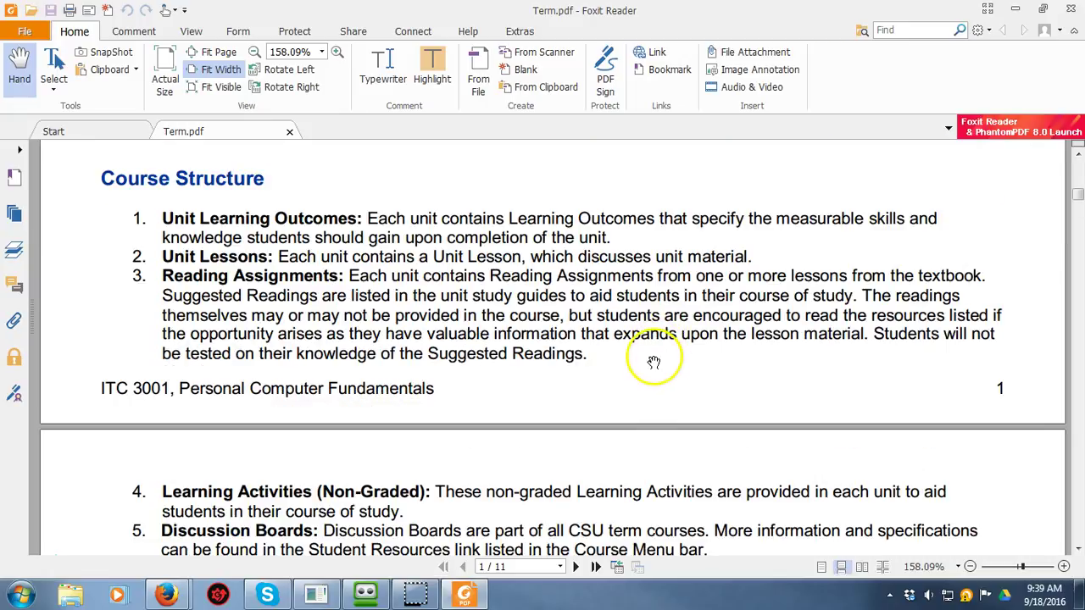
{"action": "scroll", "coordinate": [652, 361], "scroll_direction": "up", "scroll_amount": 4}
{"action": "scroll", "coordinate": [652, 362], "scroll_direction": "up", "scroll_amount": 4}
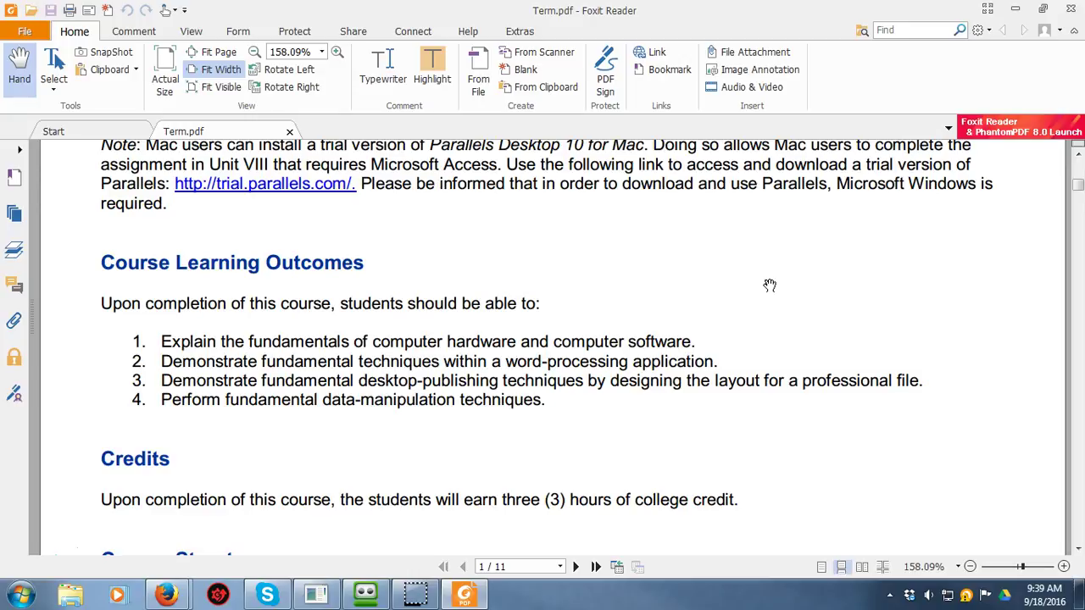
{"action": "left_click", "coordinate": [775, 218]}
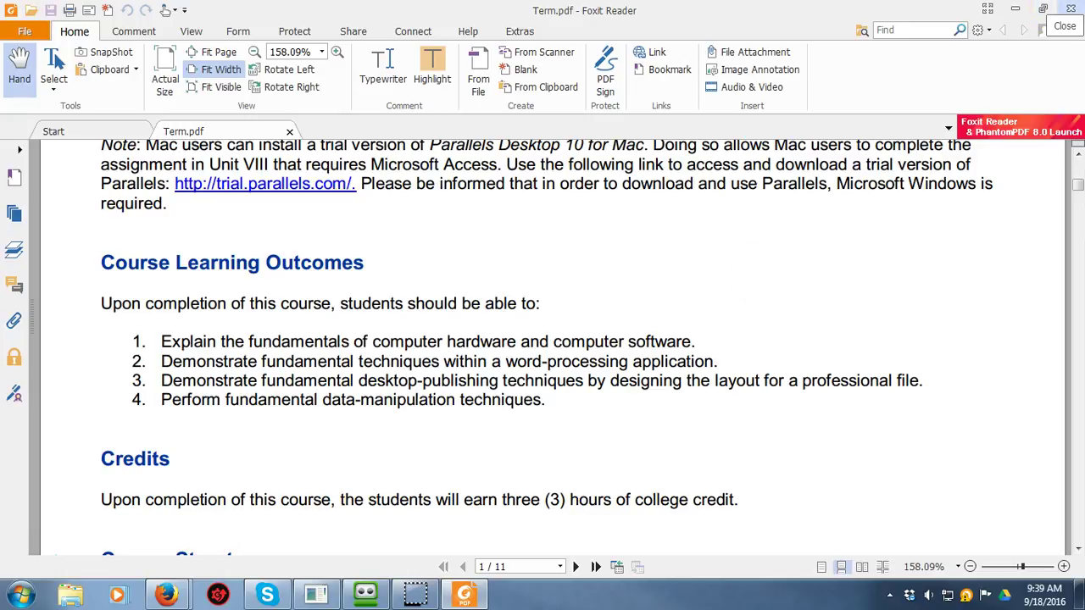
Close the Term.pdf syllabus and the browser's Downloads library to return to the Blackboard page
{"action": "left_click", "coordinate": [1071, 8]}
{"action": "left_click", "coordinate": [659, 145]}
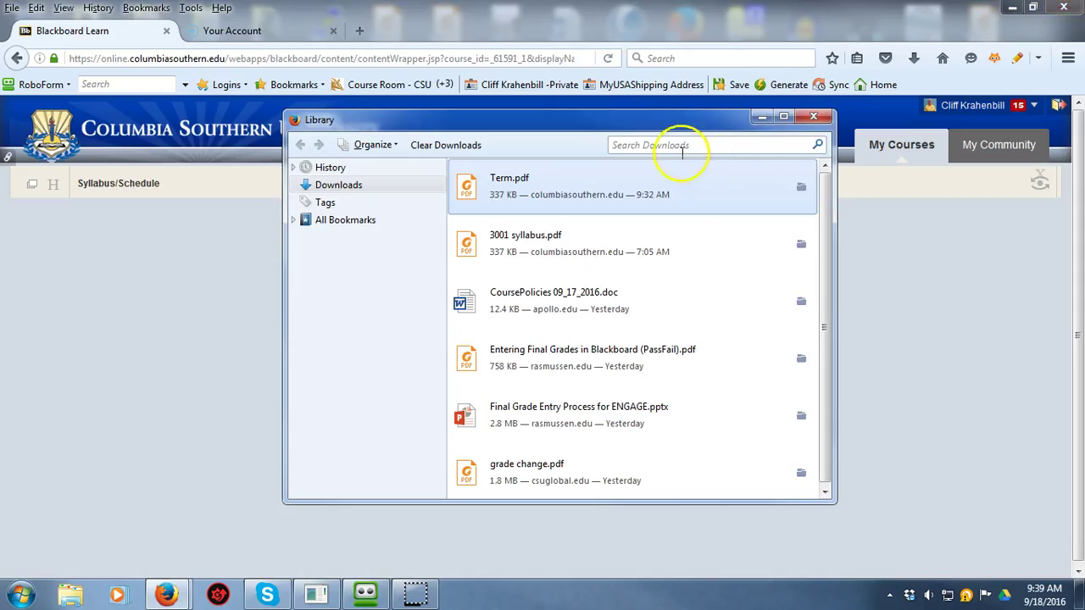
{"action": "left_click", "coordinate": [809, 117]}
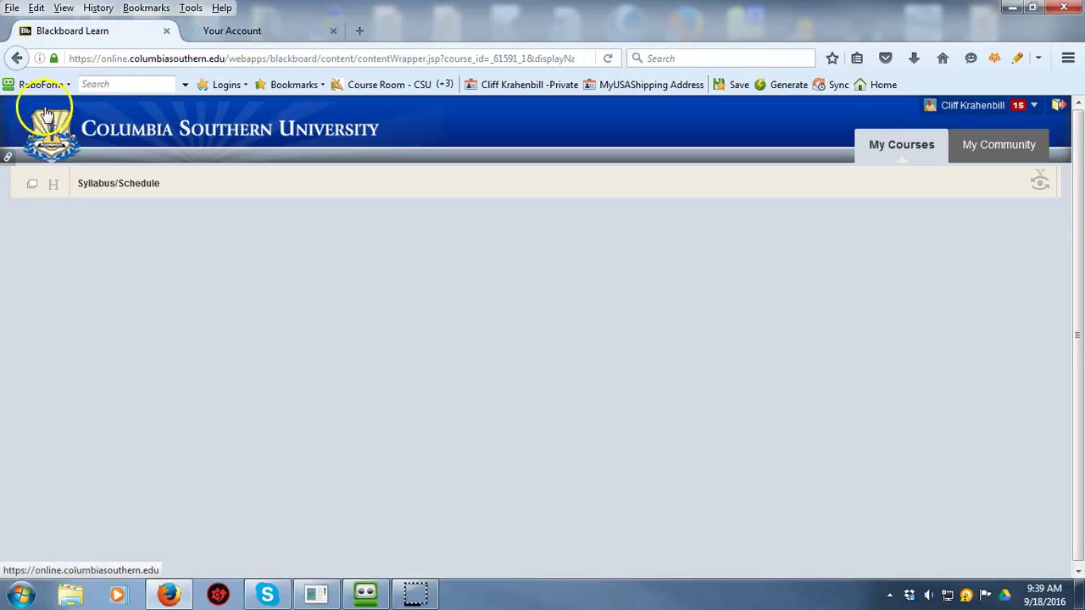
Open the ITC 3001-14M-1B17-S2, Personal Computer Fundamentals course from the My Courses list
{"action": "left_click", "coordinate": [905, 144]}
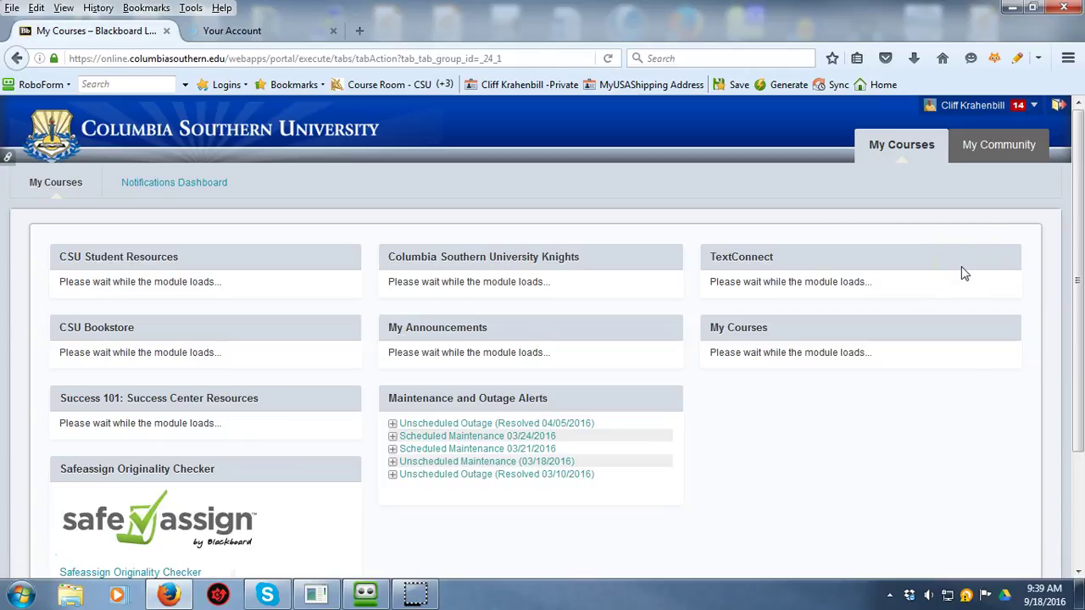
{"action": "left_click", "coordinate": [946, 294]}
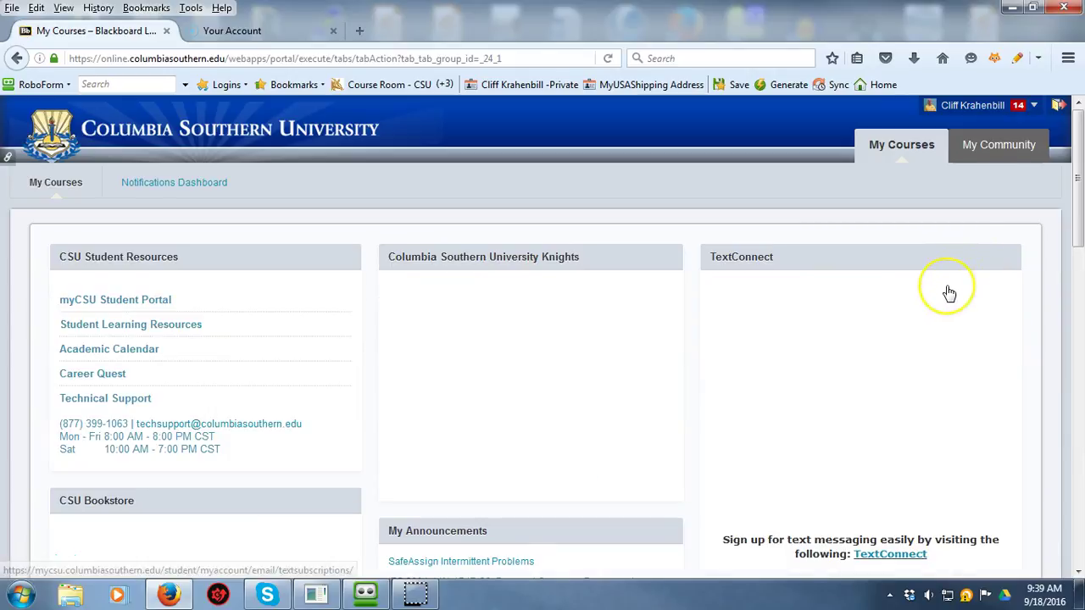
{"action": "scroll", "coordinate": [907, 326], "scroll_direction": "down", "scroll_amount": 2}
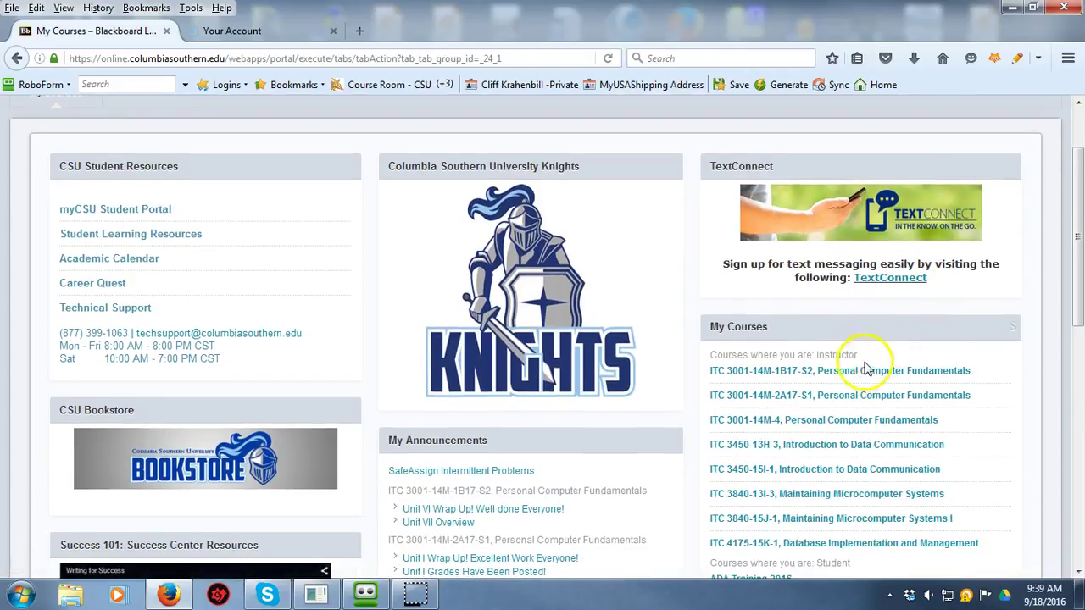
{"action": "left_click", "coordinate": [859, 370]}
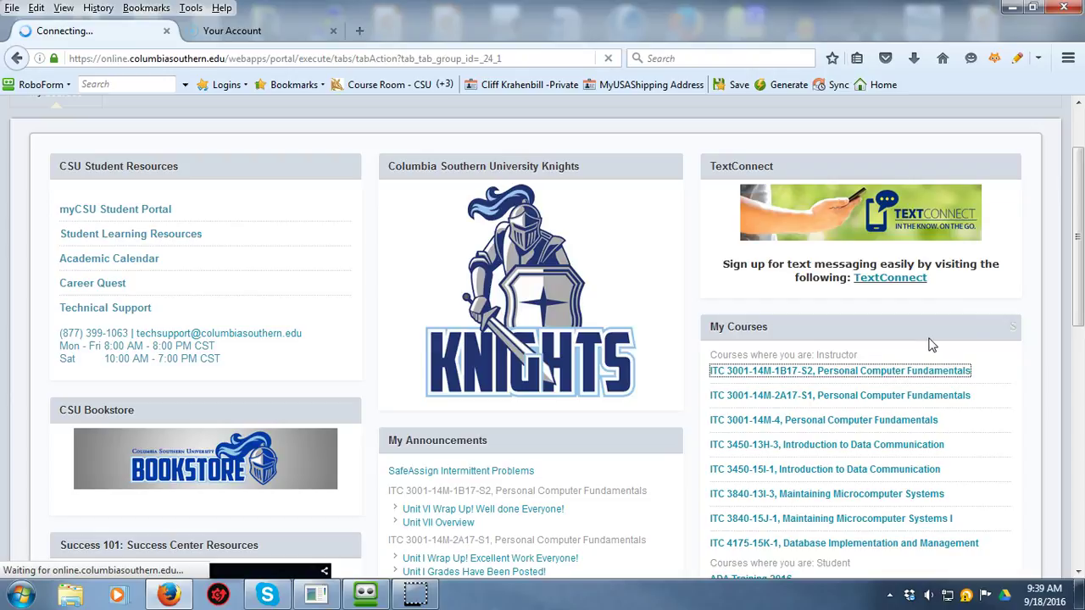
{"action": "left_click", "coordinate": [937, 329]}
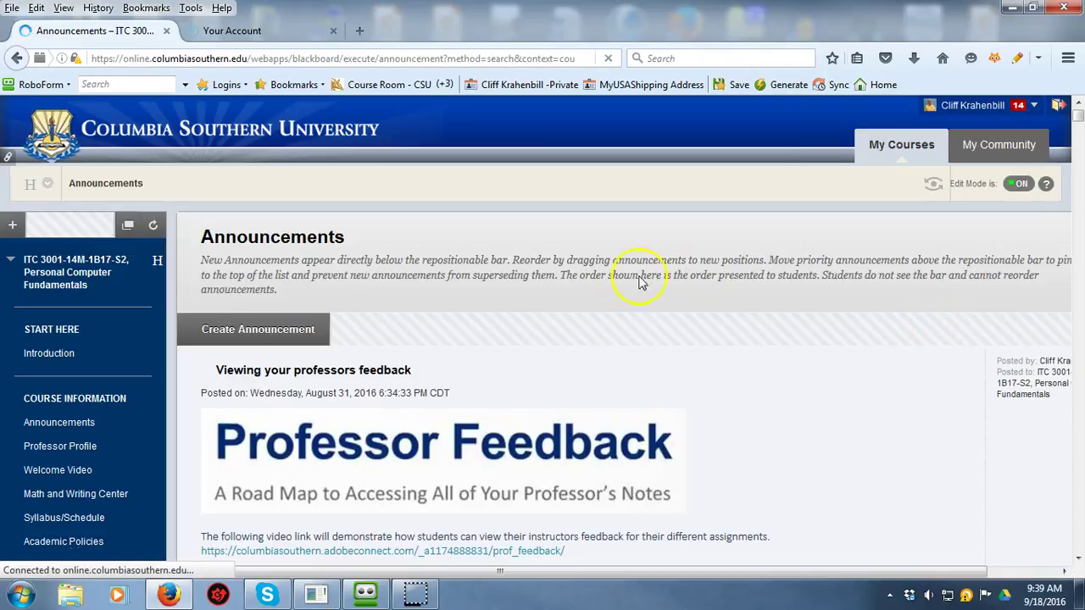
Open the Ask the Professor discussion forum from the course's Ask The Professor page and show its thread list
{"action": "scroll", "coordinate": [600, 290], "scroll_direction": "down", "scroll_amount": 5}
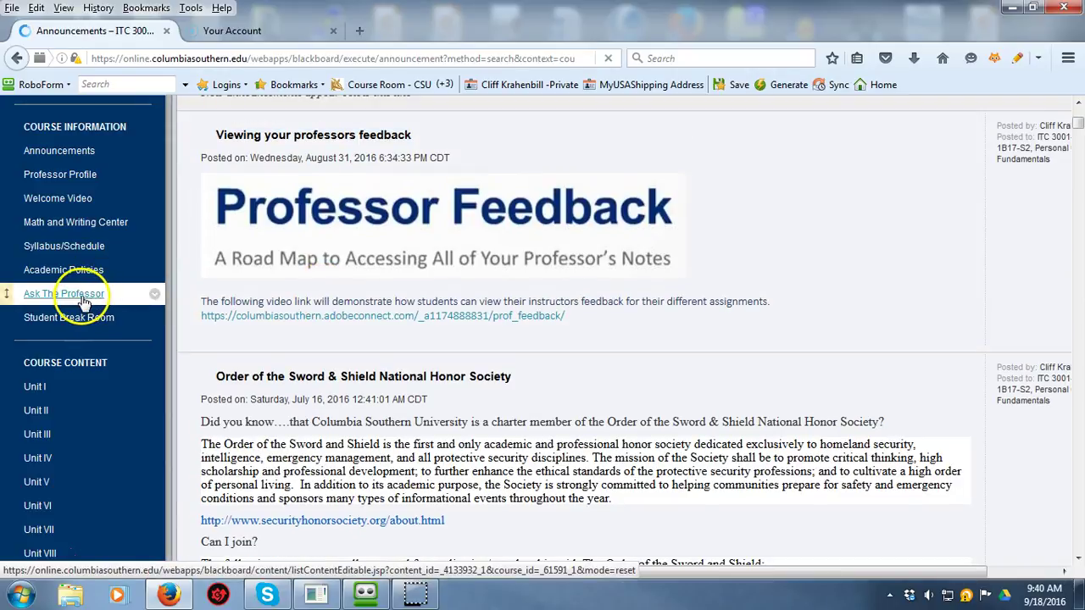
{"action": "left_click", "coordinate": [82, 301]}
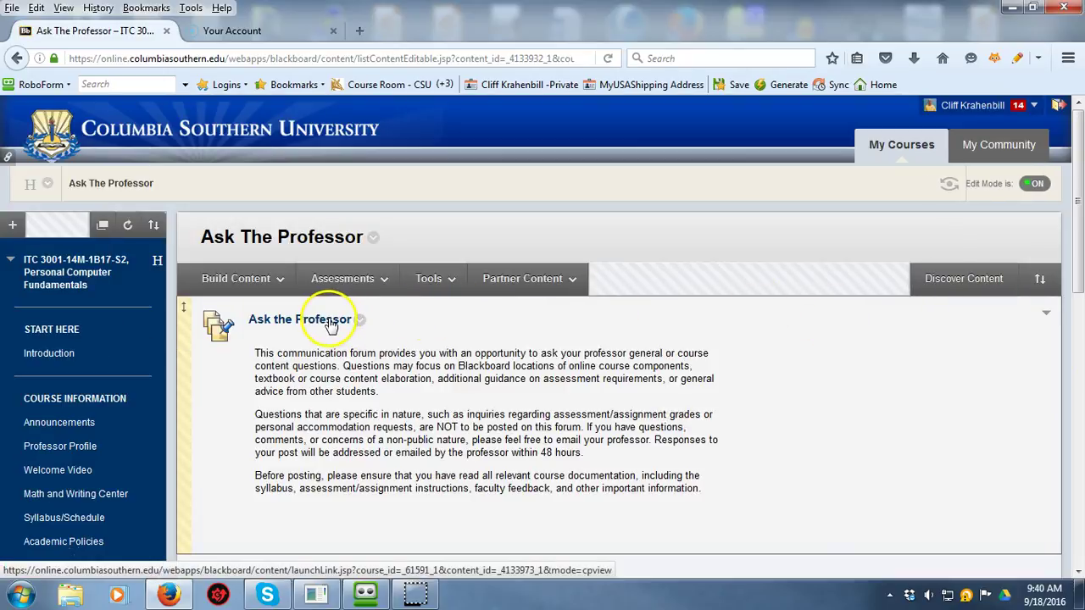
{"action": "left_click", "coordinate": [330, 326]}
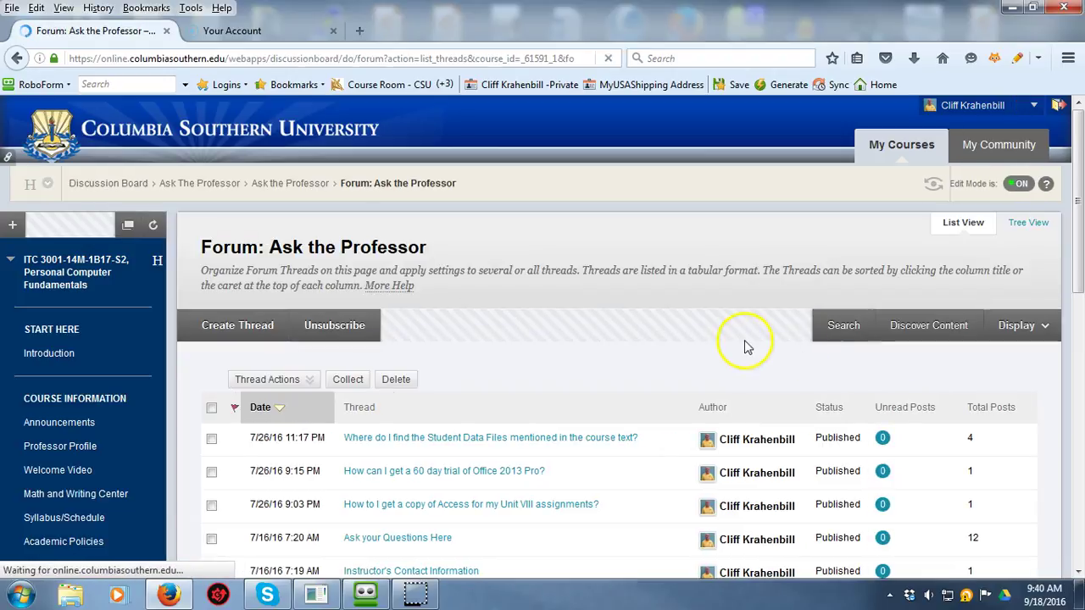
{"action": "scroll", "coordinate": [726, 319], "scroll_direction": "down", "scroll_amount": 2}
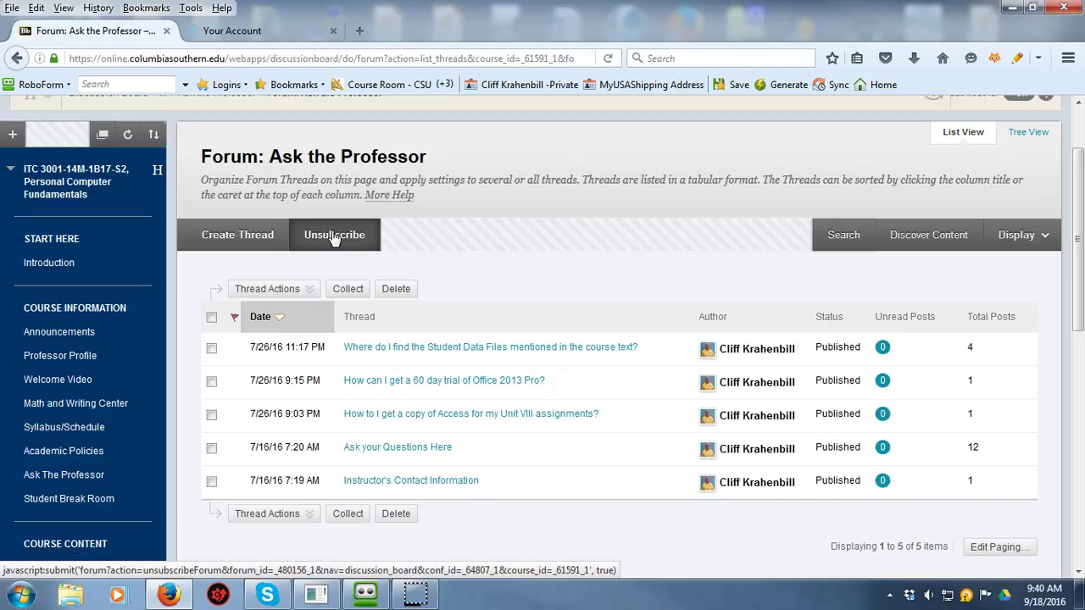
{"action": "left_click", "coordinate": [581, 259]}
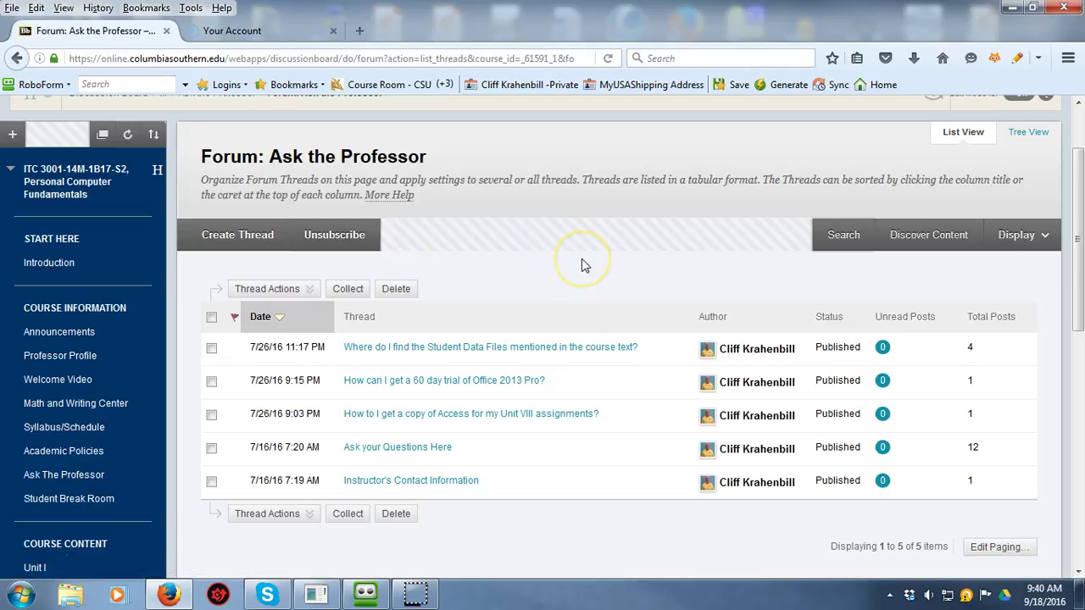
Open the thread "Where do I find the Student Data Files mentioned in the course text?" and read its two solutions
{"action": "left_click", "coordinate": [540, 353]}
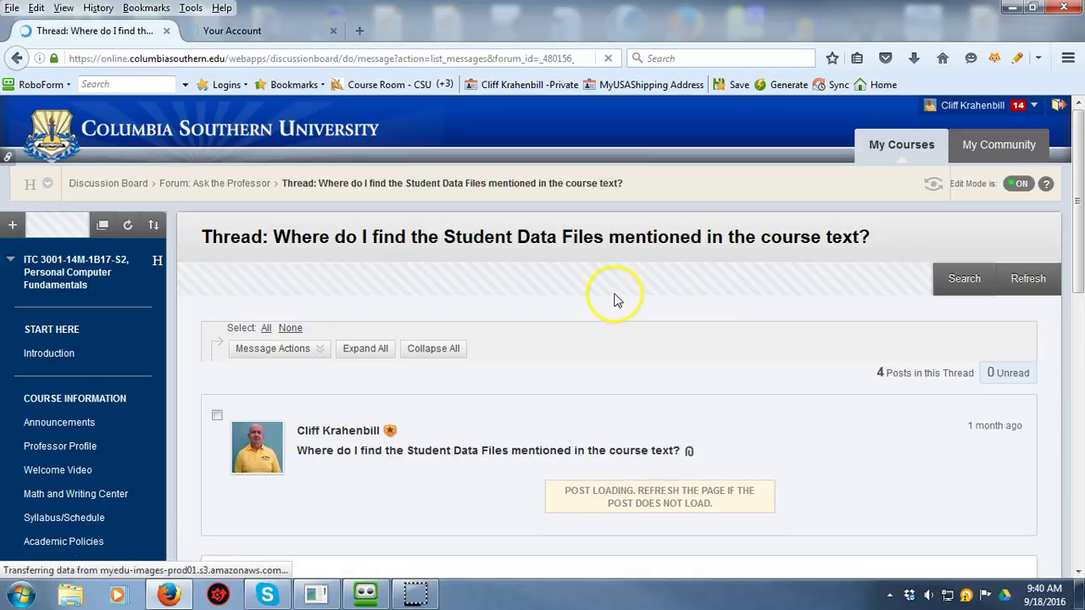
{"action": "scroll", "coordinate": [644, 305], "scroll_direction": "down", "scroll_amount": 5}
{"action": "scroll", "coordinate": [650, 308], "scroll_direction": "down", "scroll_amount": 2}
{"action": "scroll", "coordinate": [688, 344], "scroll_direction": "up", "scroll_amount": 2}
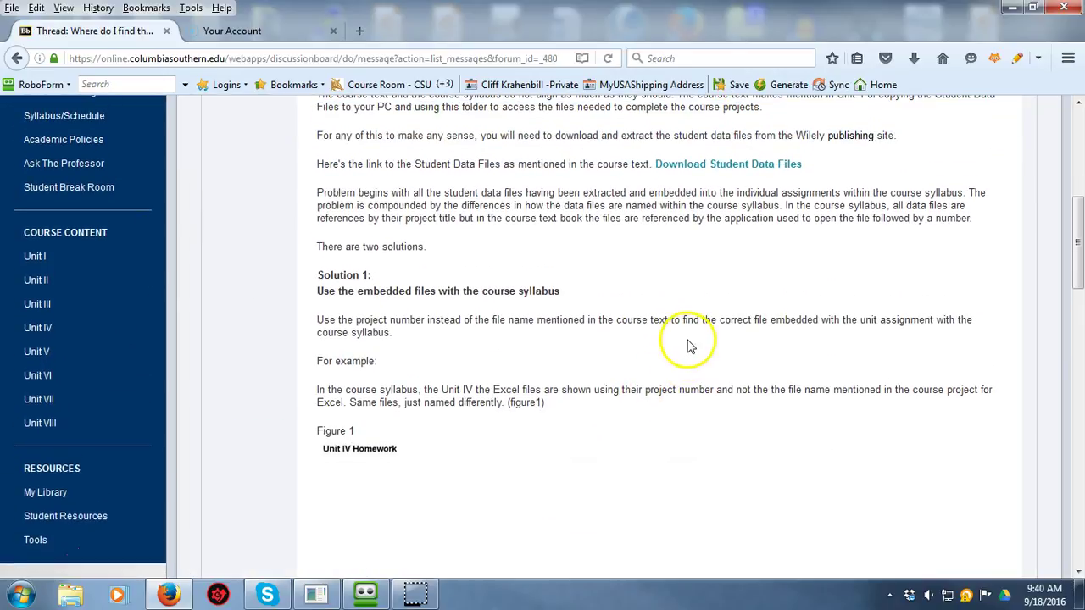
{"action": "scroll", "coordinate": [716, 329], "scroll_direction": "down", "scroll_amount": 3}
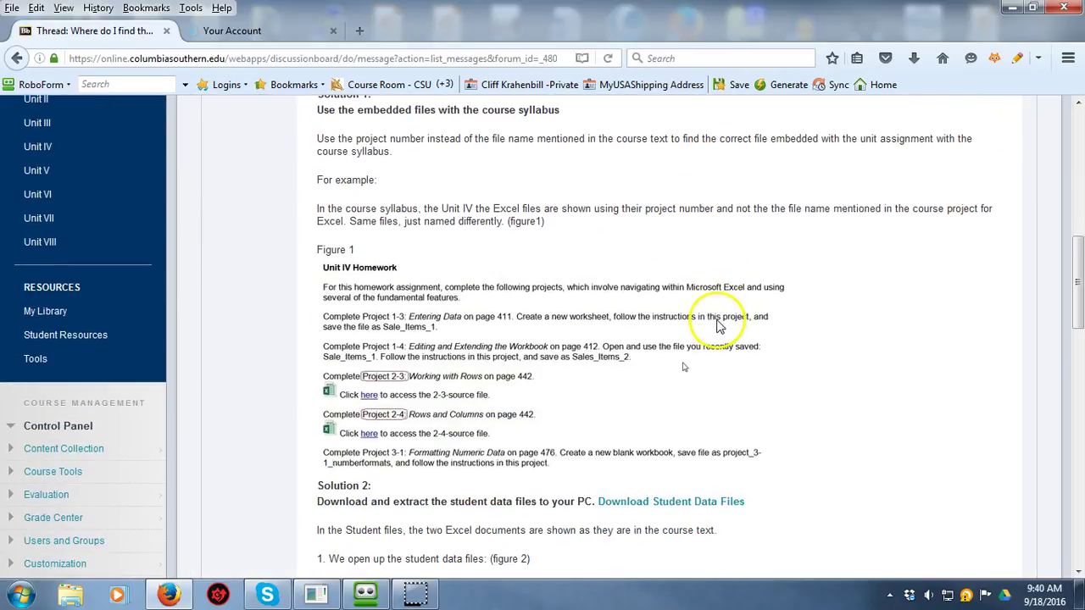
{"action": "scroll", "coordinate": [716, 327], "scroll_direction": "down", "scroll_amount": 8}
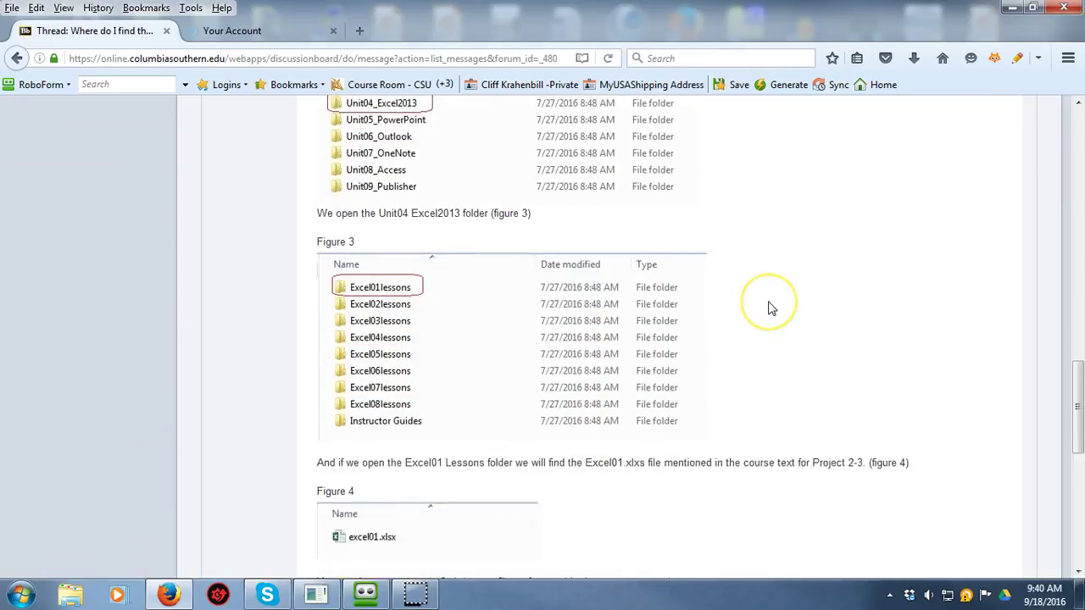
{"action": "scroll", "coordinate": [768, 308], "scroll_direction": "down", "scroll_amount": 2}
{"action": "scroll", "coordinate": [769, 310], "scroll_direction": "up", "scroll_amount": 10}
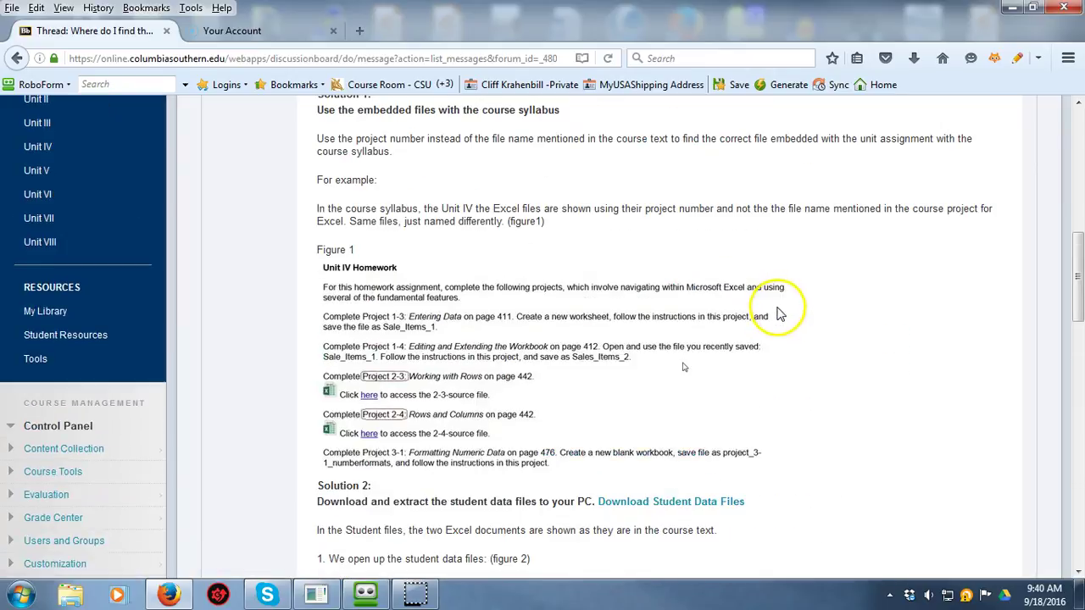
{"action": "scroll", "coordinate": [780, 313], "scroll_direction": "up", "scroll_amount": 2}
{"action": "scroll", "coordinate": [780, 318], "scroll_direction": "up", "scroll_amount": 1}
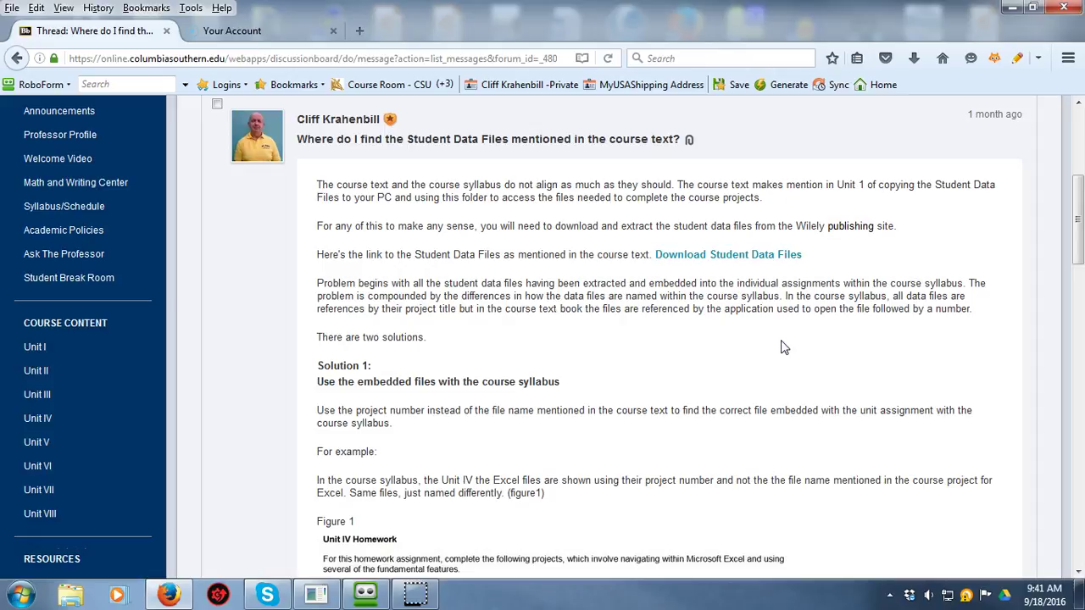
Follow the thread's Download Student Data Files link and request the Student Data Files download on the Wiley companion site
{"action": "left_click", "coordinate": [733, 257]}
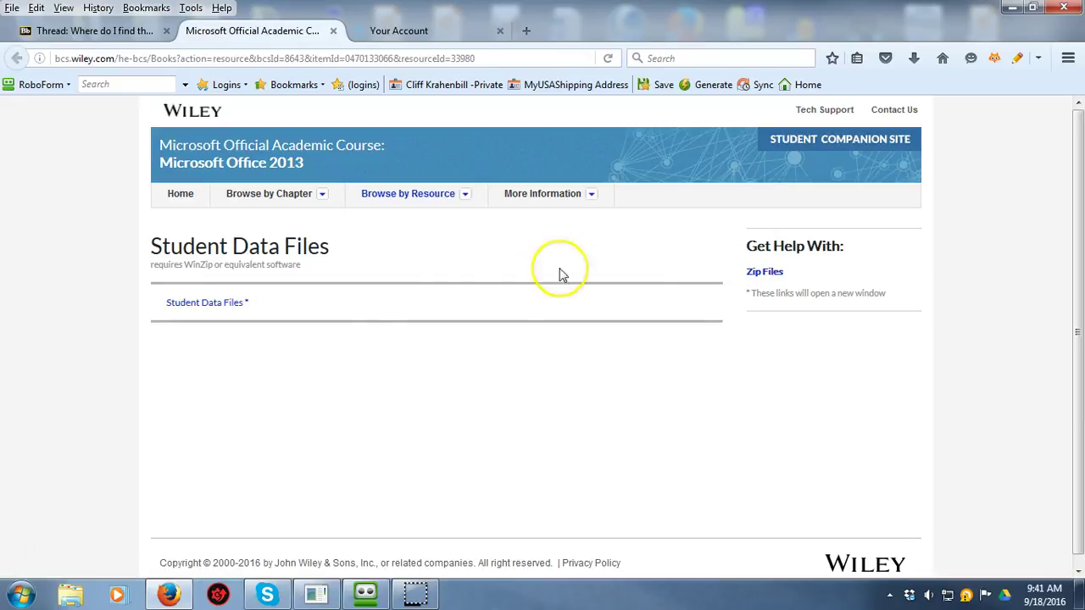
{"action": "left_click", "coordinate": [209, 312]}
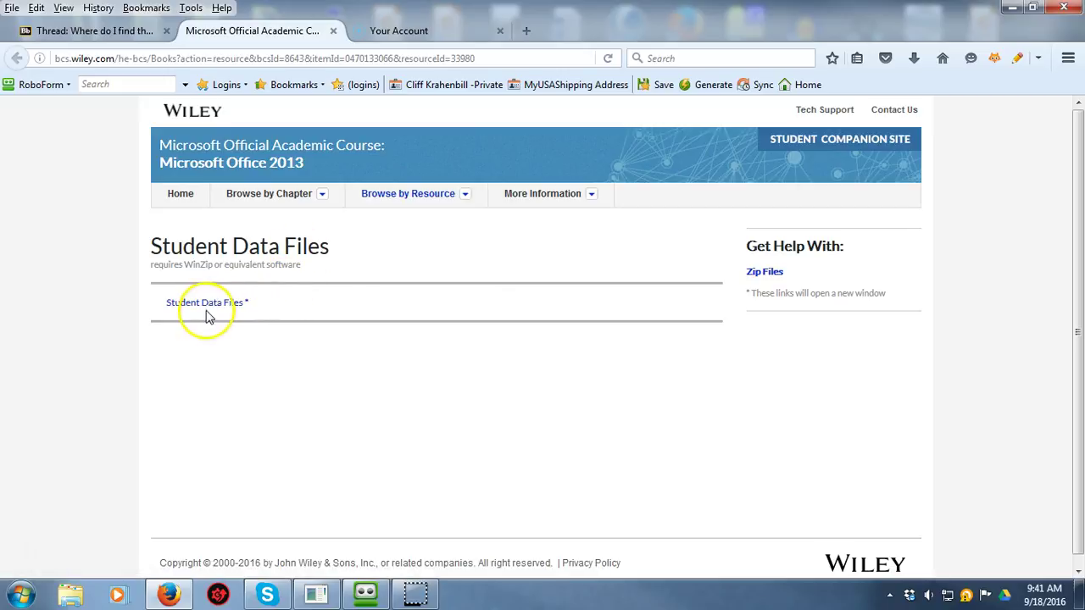
{"action": "left_click", "coordinate": [204, 305]}
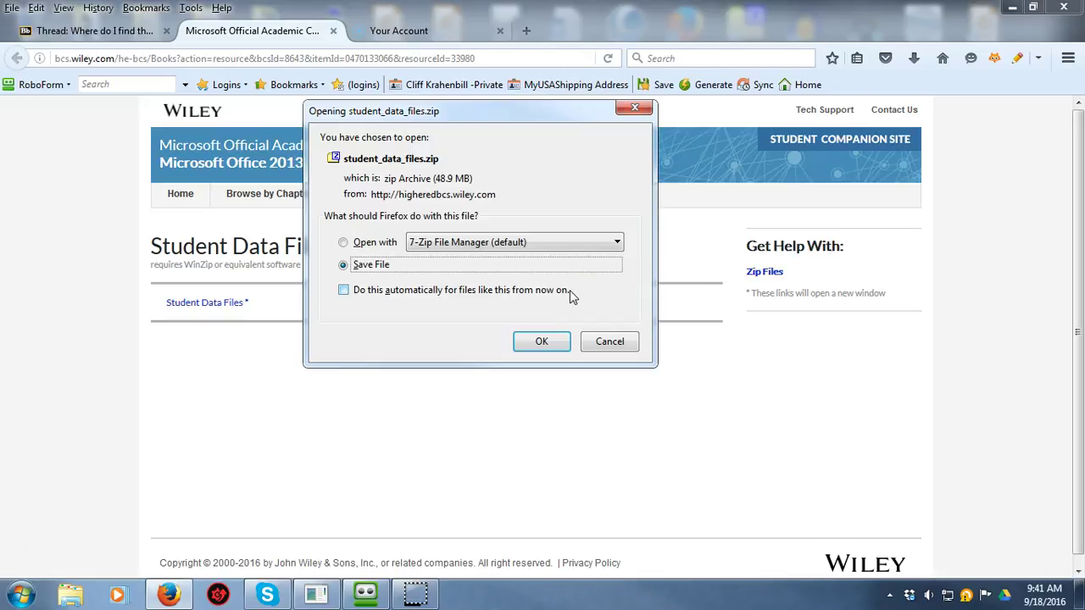
Try to save student_data_files.zip to the Desktop, declining to replace the existing copy
{"action": "left_click", "coordinate": [543, 342]}
{"action": "left_click", "coordinate": [542, 342]}
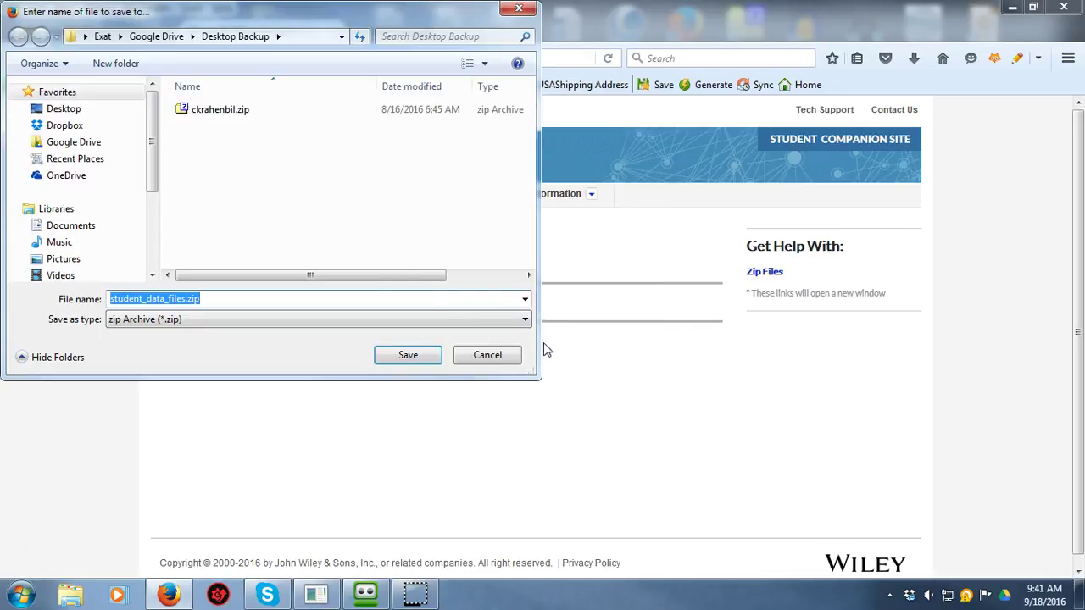
{"action": "left_click", "coordinate": [66, 110]}
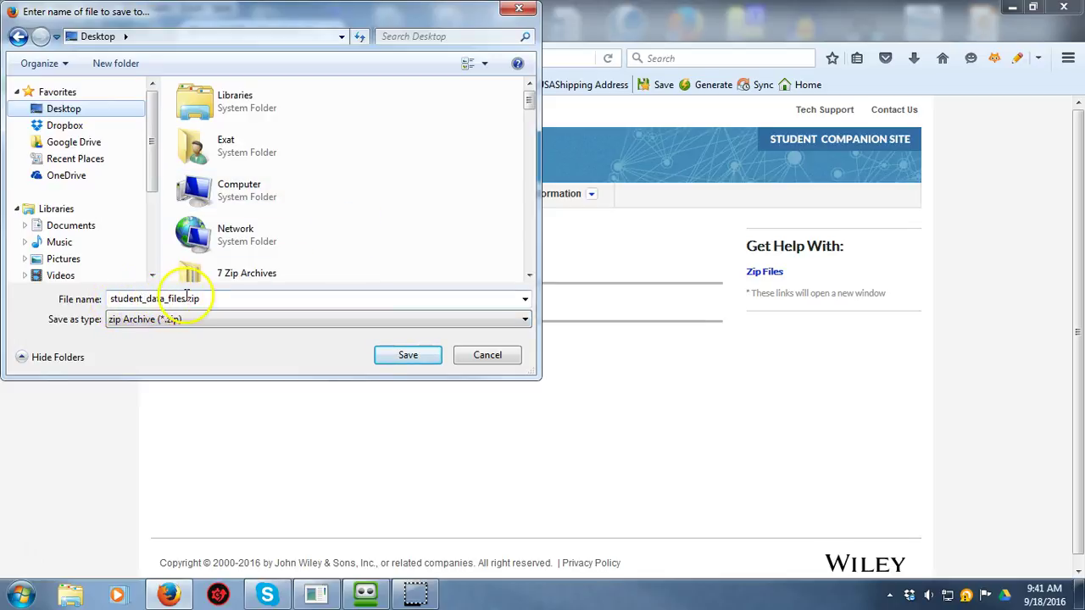
{"action": "left_click", "coordinate": [399, 358]}
{"action": "left_click", "coordinate": [400, 357]}
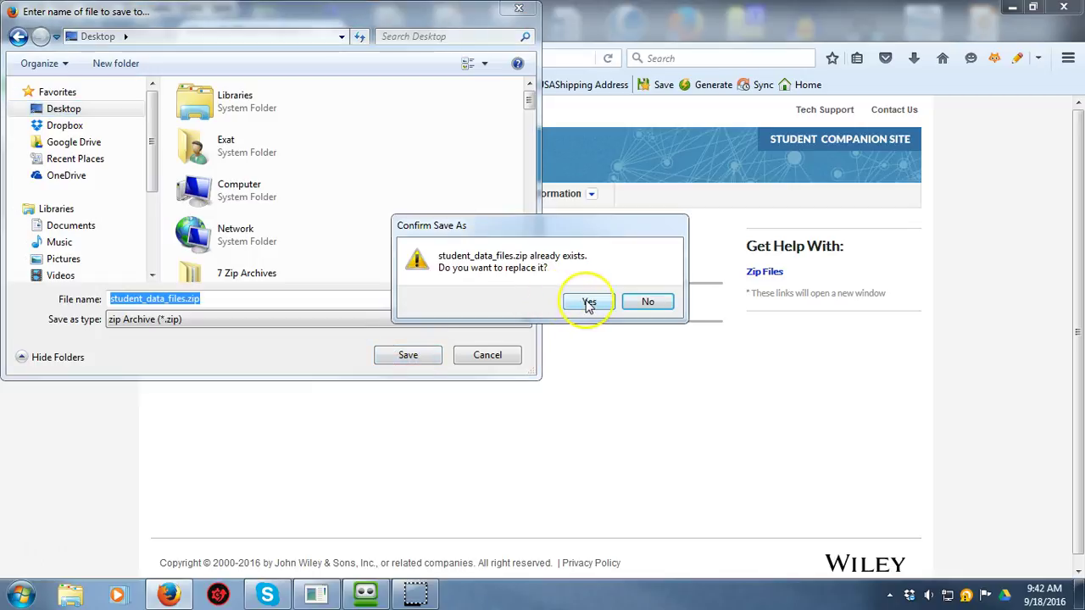
{"action": "left_click", "coordinate": [635, 302]}
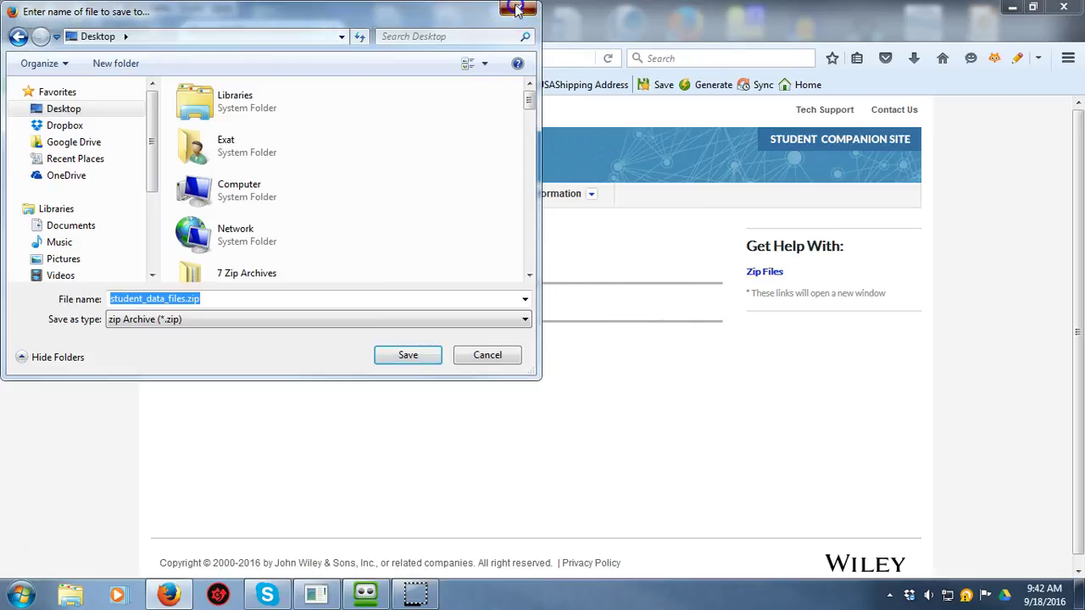
{"action": "left_click", "coordinate": [515, 10]}
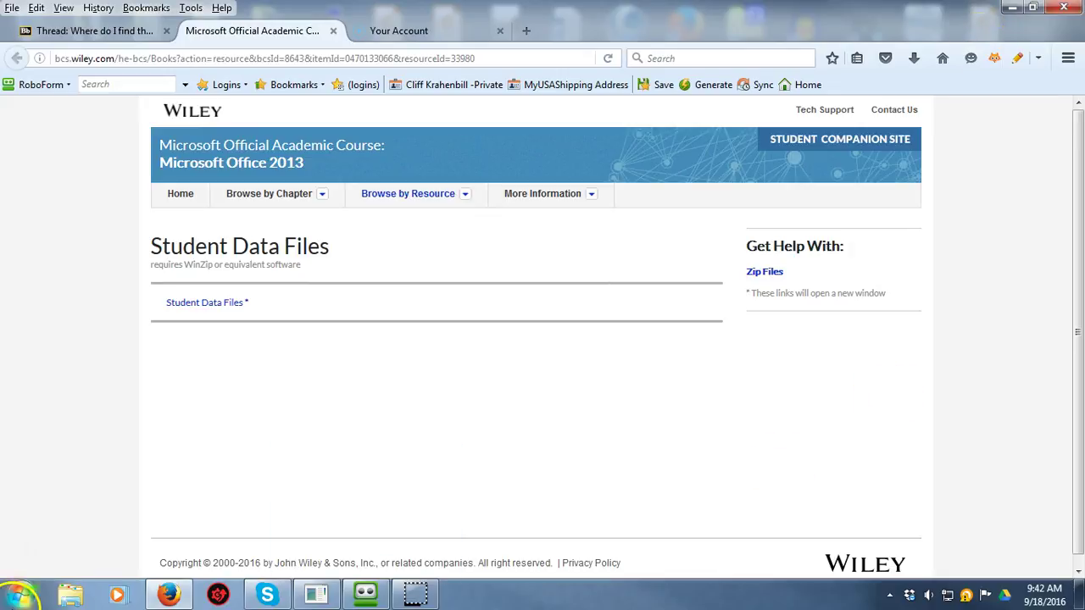
Switch to Windows Explorer, search the Desktop for "student" and open the Student Data Files folder
{"action": "left_click", "coordinate": [72, 597]}
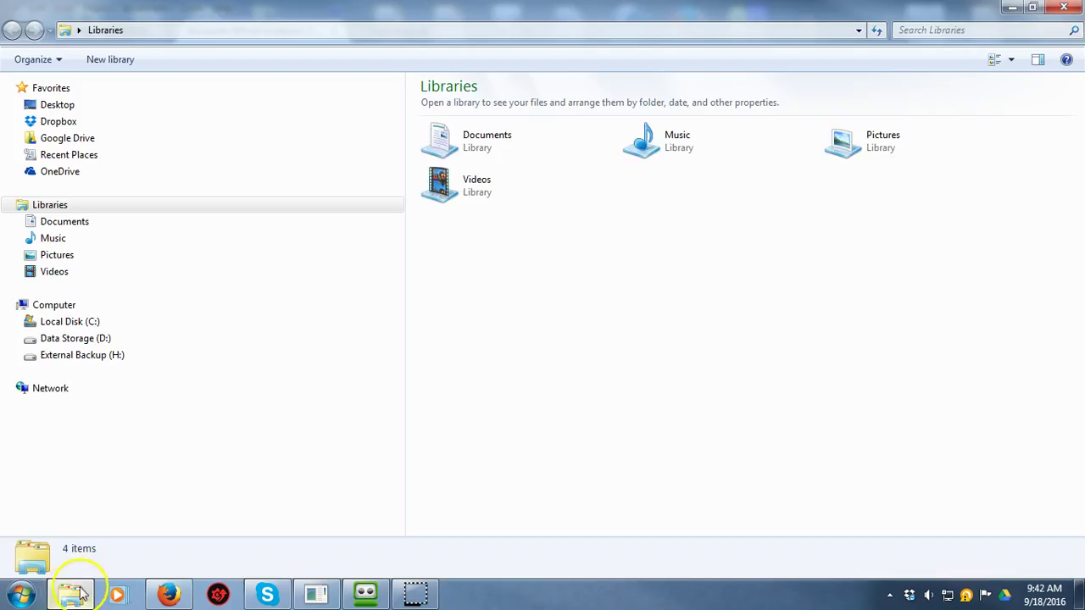
{"action": "left_click", "coordinate": [59, 107]}
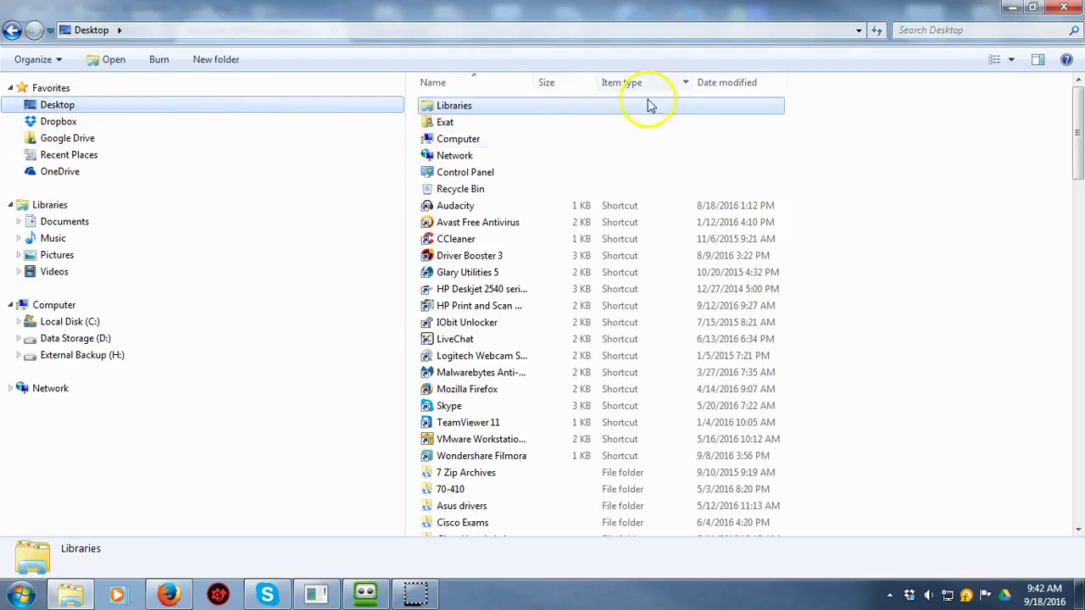
{"action": "left_click", "coordinate": [953, 31]}
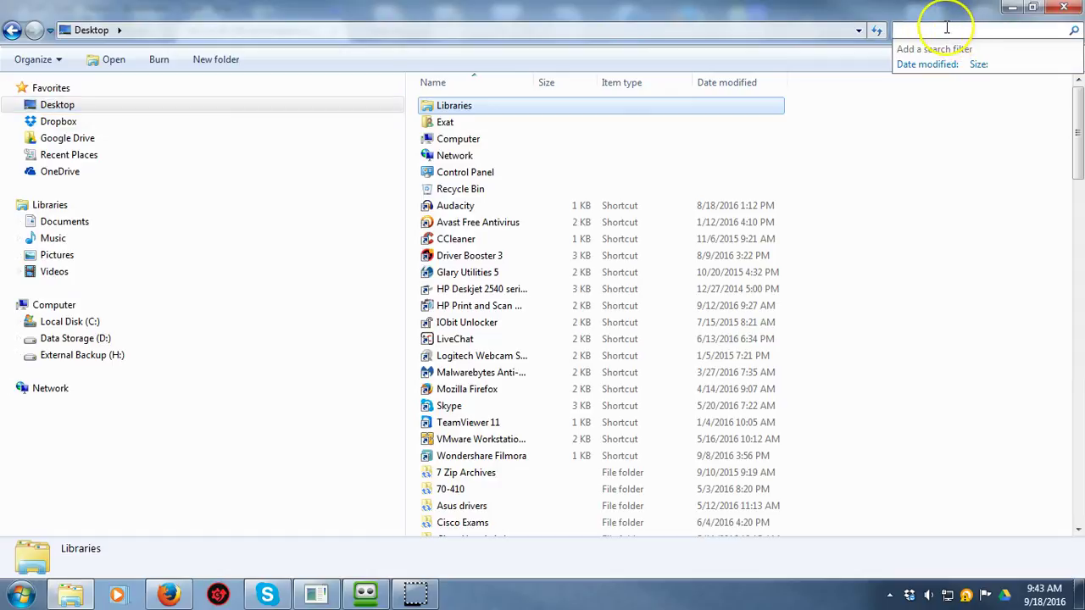
{"action": "type", "text": "student"}
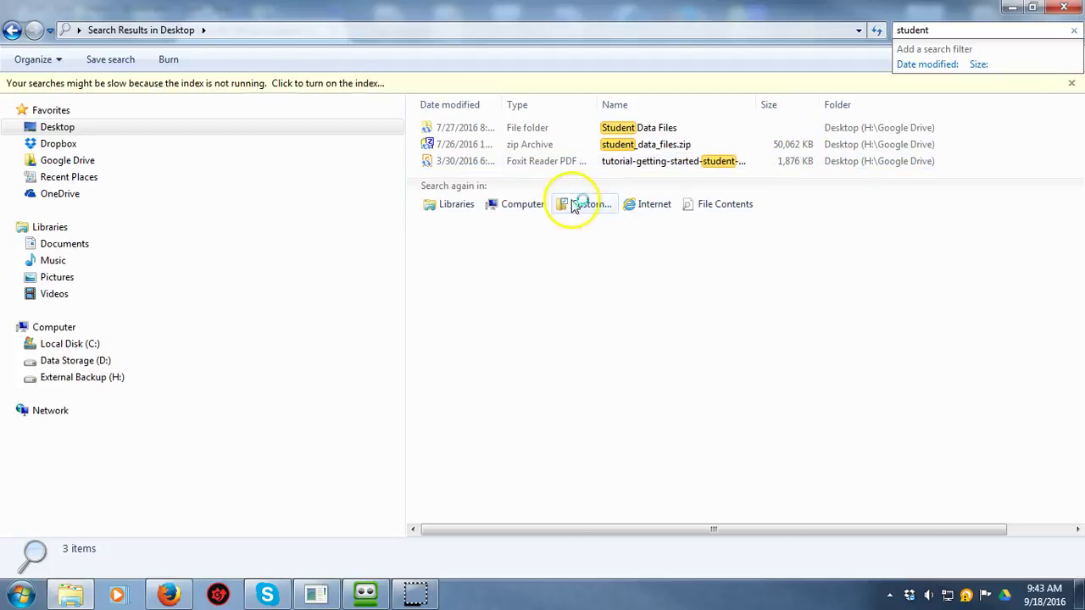
{"action": "double_click", "coordinate": [467, 133]}
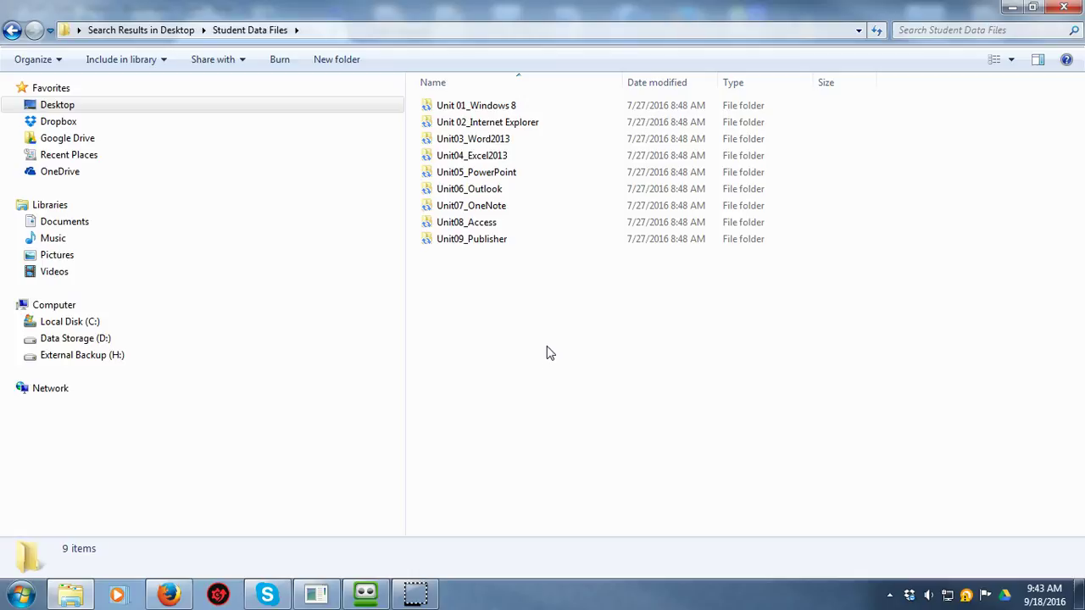
{"action": "left_click", "coordinate": [549, 356]}
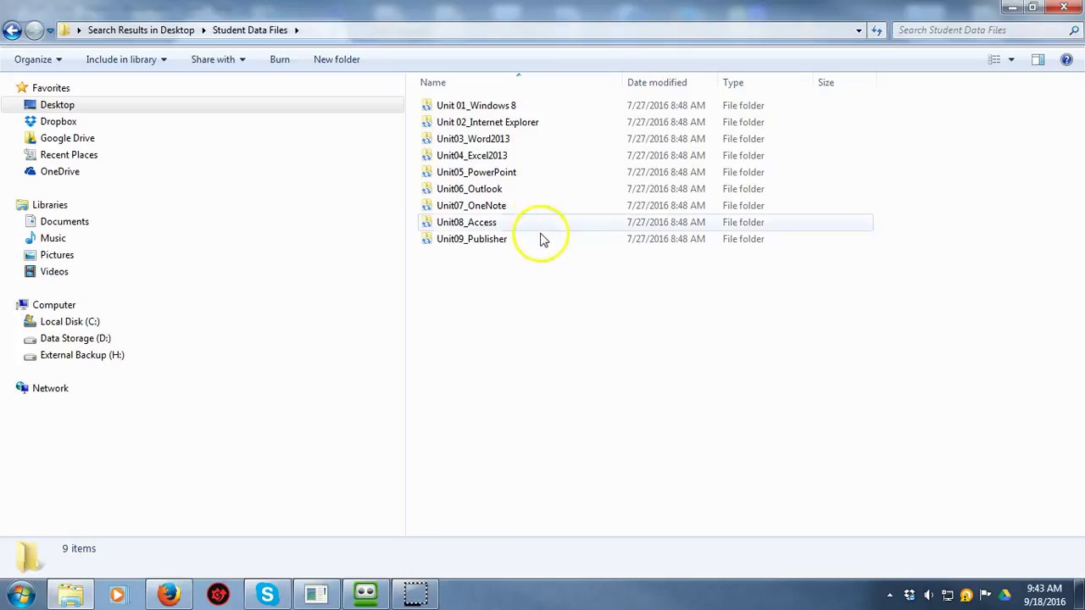
{"action": "left_click", "coordinate": [490, 106]}
{"action": "right_click", "coordinate": [490, 106]}
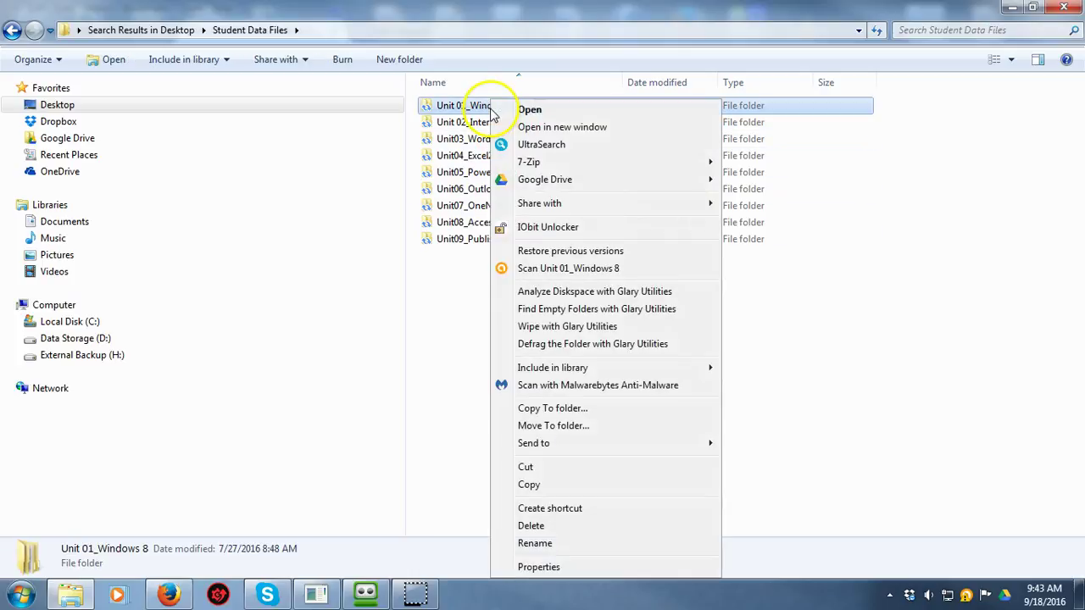
{"action": "mouse_move", "coordinate": [532, 164]}
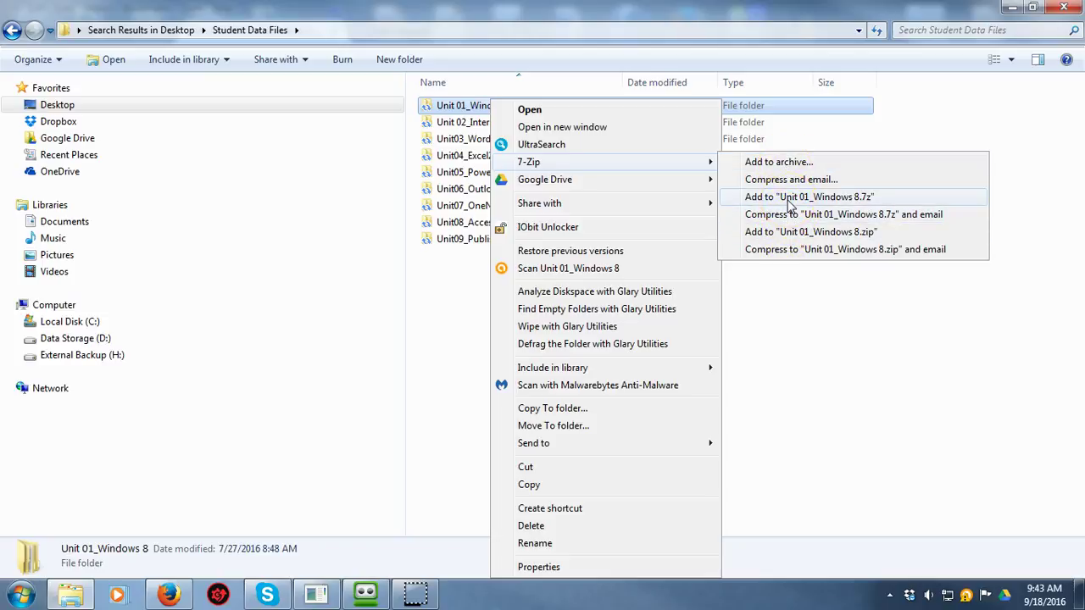
{"action": "left_click", "coordinate": [795, 354]}
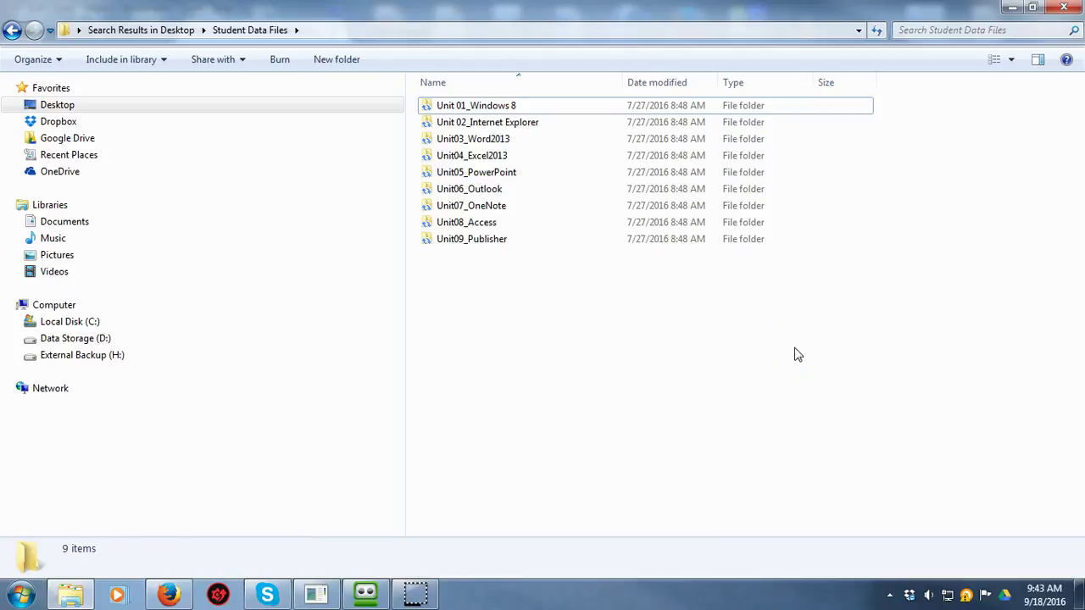
{"action": "left_click", "coordinate": [907, 30]}
{"action": "type", "text": "s"}
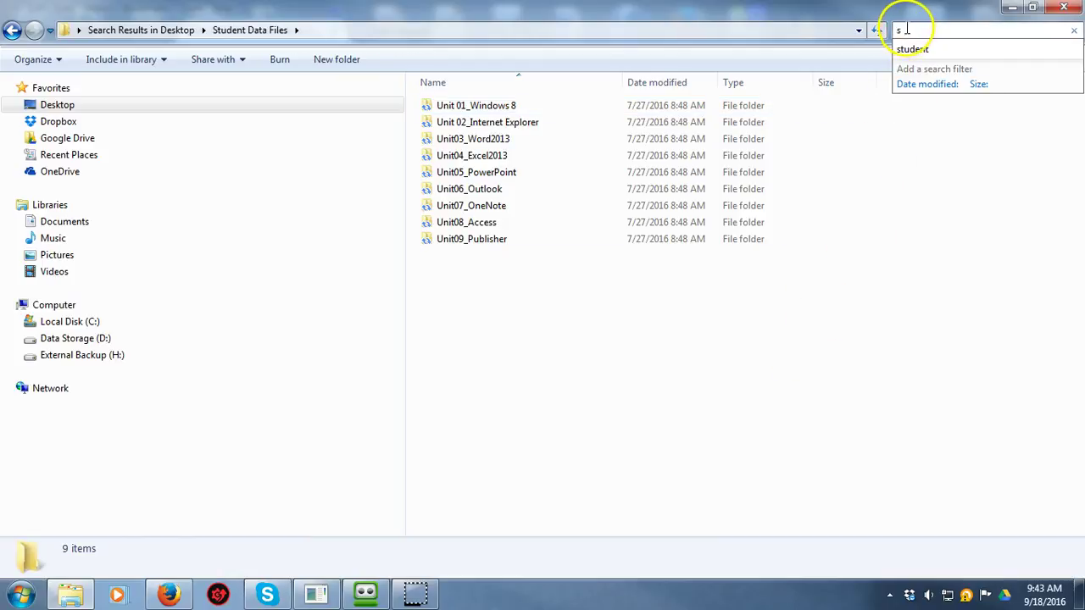
{"action": "type", "text": "tudent"}
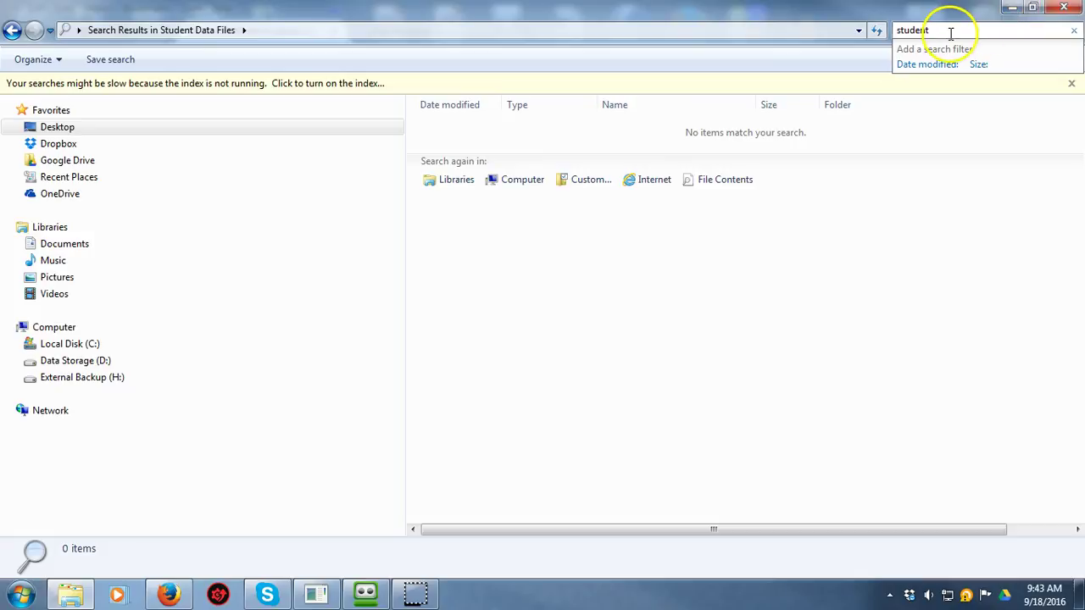
Search the Desktop for "student", view the contents of student_data_files.zip in 7-Zip, and close the archive
{"action": "left_click", "coordinate": [57, 129]}
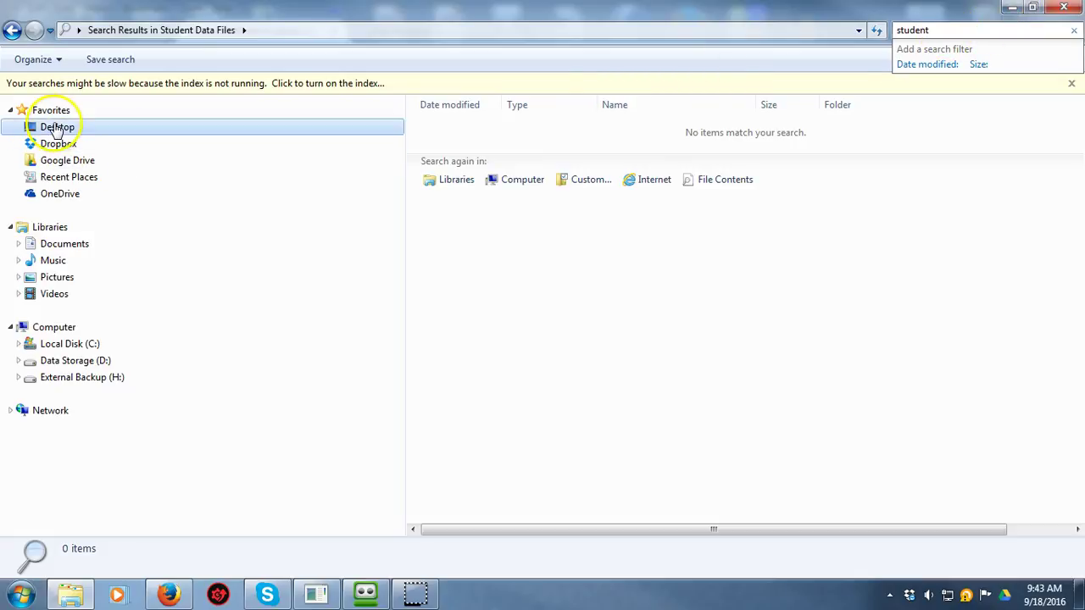
{"action": "left_click", "coordinate": [946, 31]}
{"action": "left_click", "coordinate": [975, 44]}
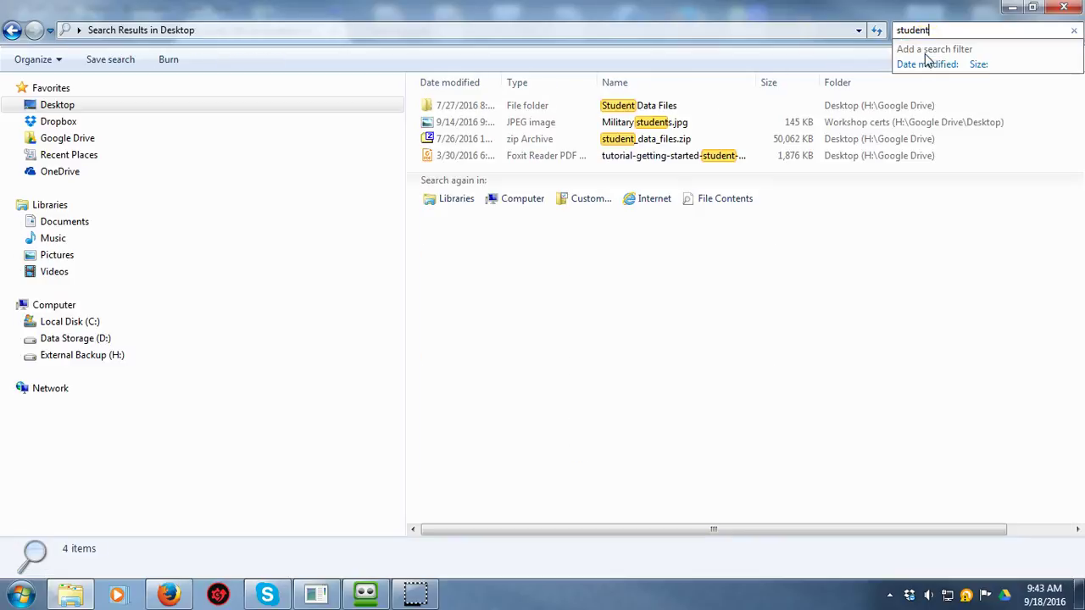
{"action": "left_click", "coordinate": [511, 166]}
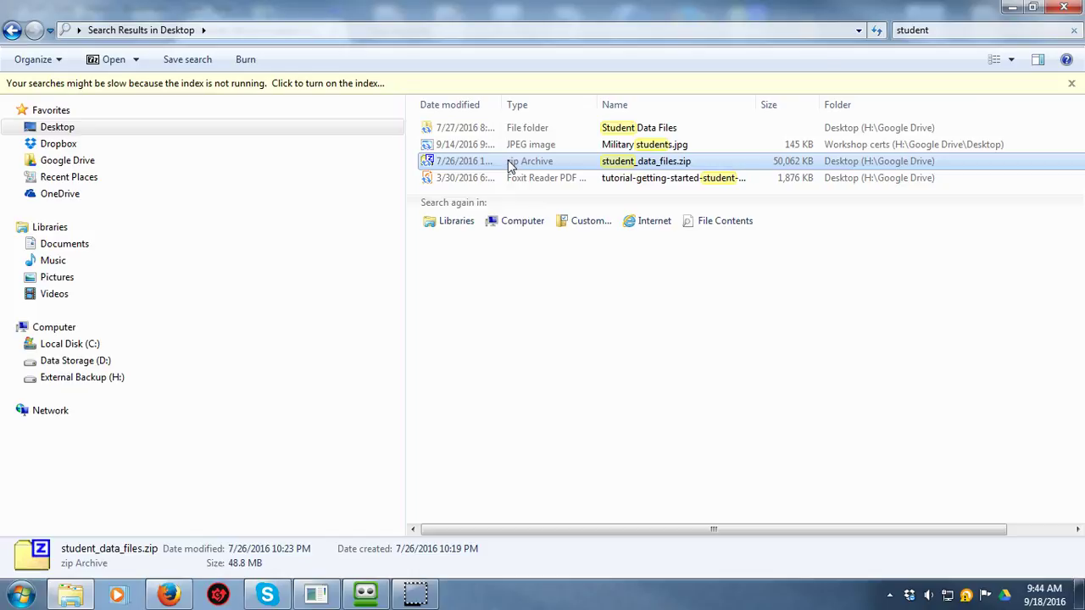
{"action": "double_click", "coordinate": [511, 163]}
{"action": "left_click", "coordinate": [321, 307]}
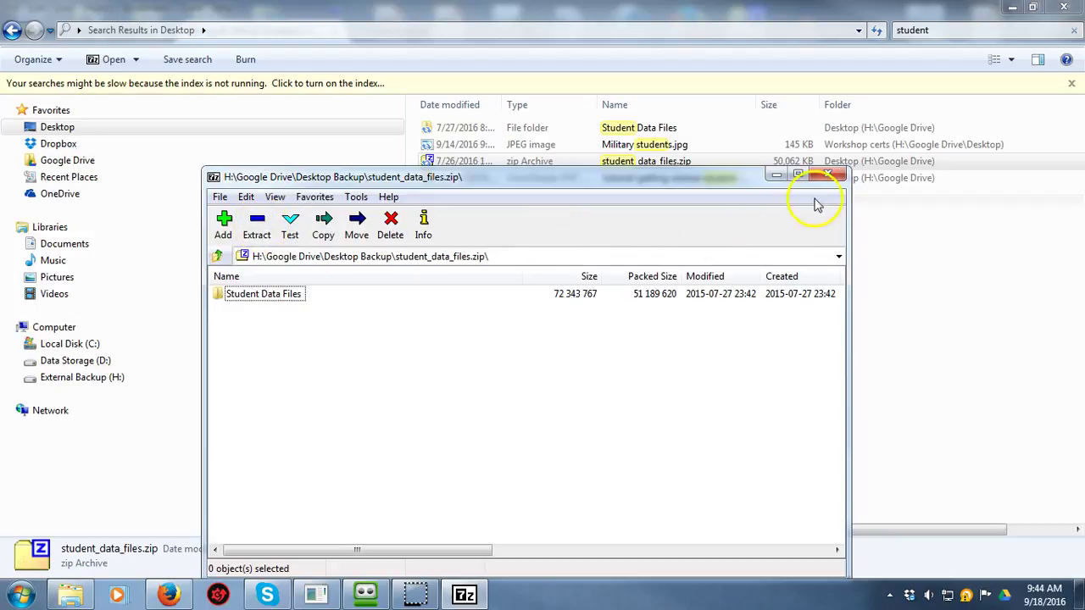
{"action": "left_click", "coordinate": [826, 174]}
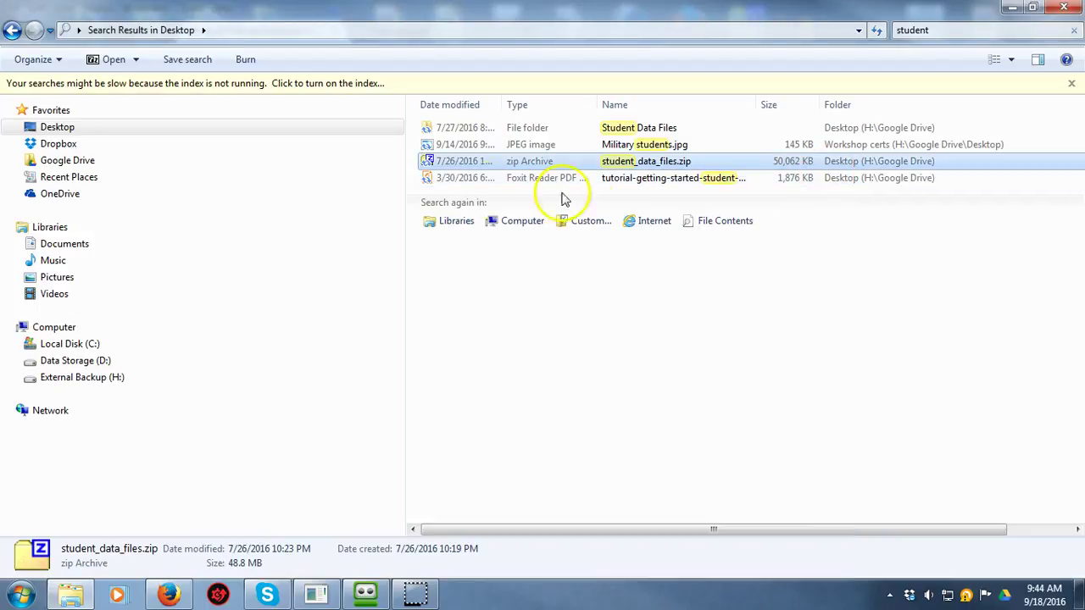
Examine the 7-Zip extraction options for student_data_files.zip and dismiss them without extracting
{"action": "right_click", "coordinate": [463, 168]}
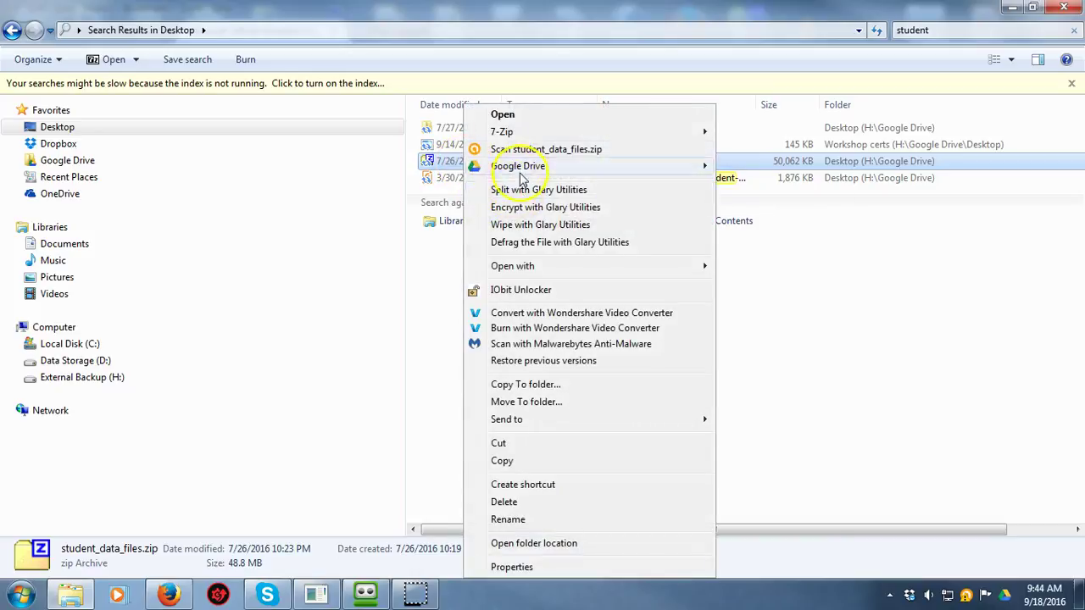
{"action": "mouse_move", "coordinate": [526, 133]}
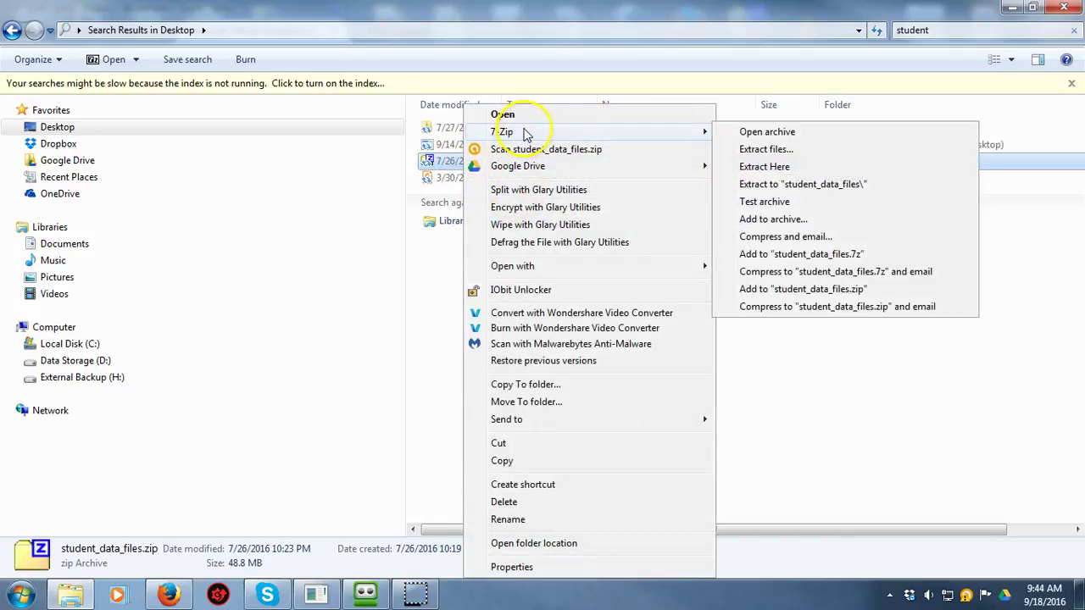
{"action": "left_click", "coordinate": [765, 188]}
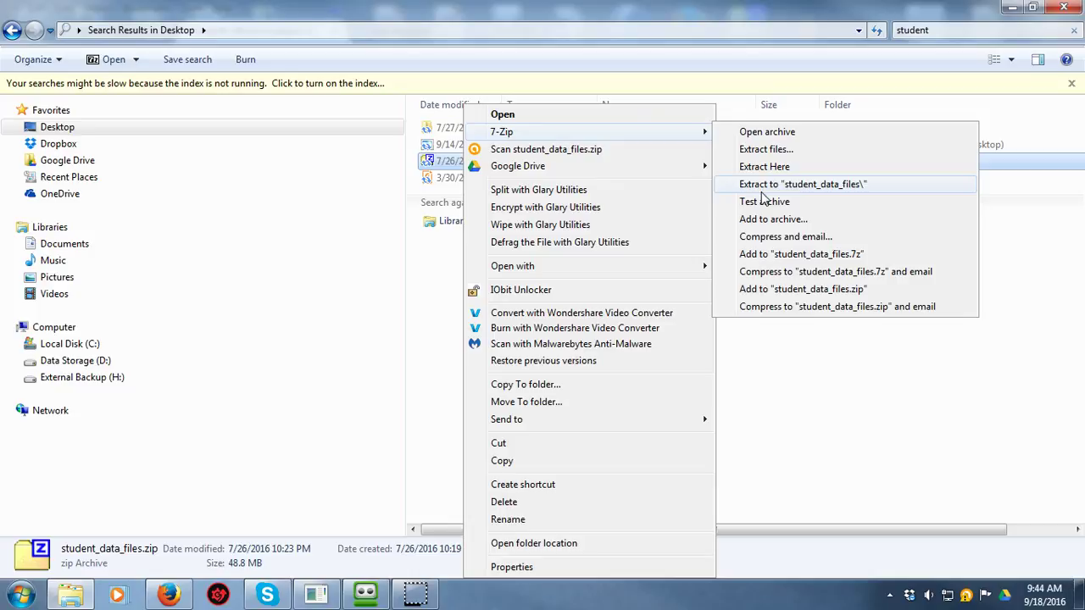
{"action": "left_click", "coordinate": [756, 206]}
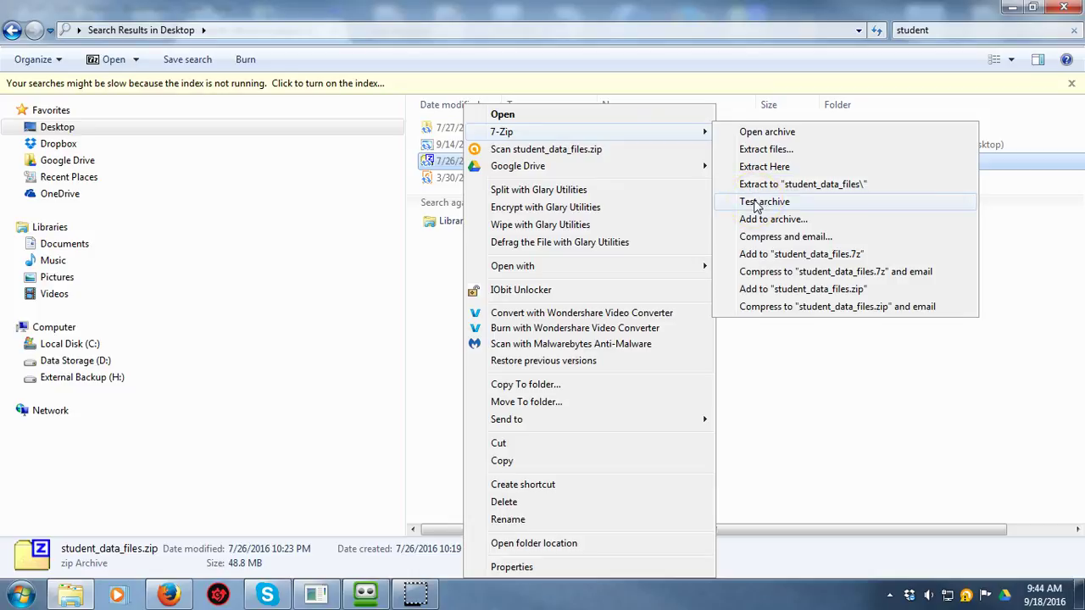
{"action": "left_click", "coordinate": [764, 150]}
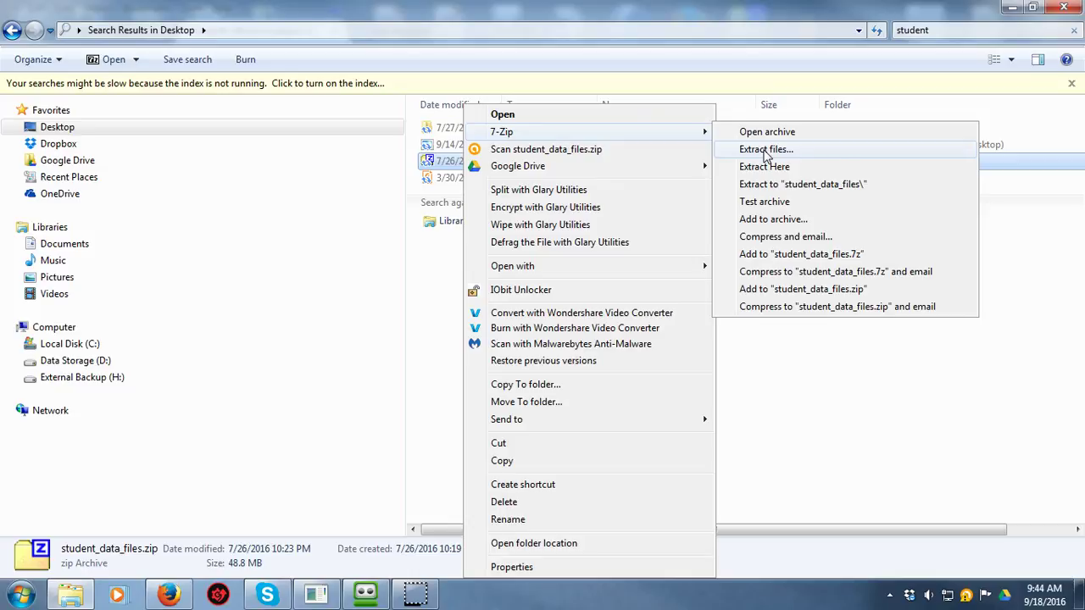
{"action": "left_click", "coordinate": [418, 254]}
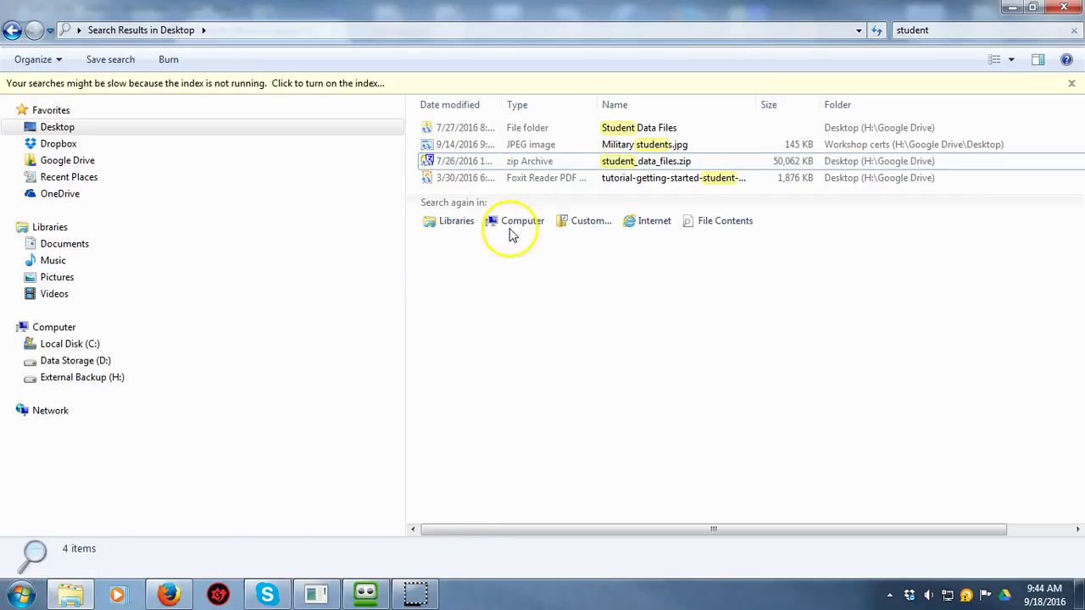
Browse from the Student Data Files folder through Unit03_Word2013 to Word01lessons and select declaration_text.docx
{"action": "double_click", "coordinate": [476, 127]}
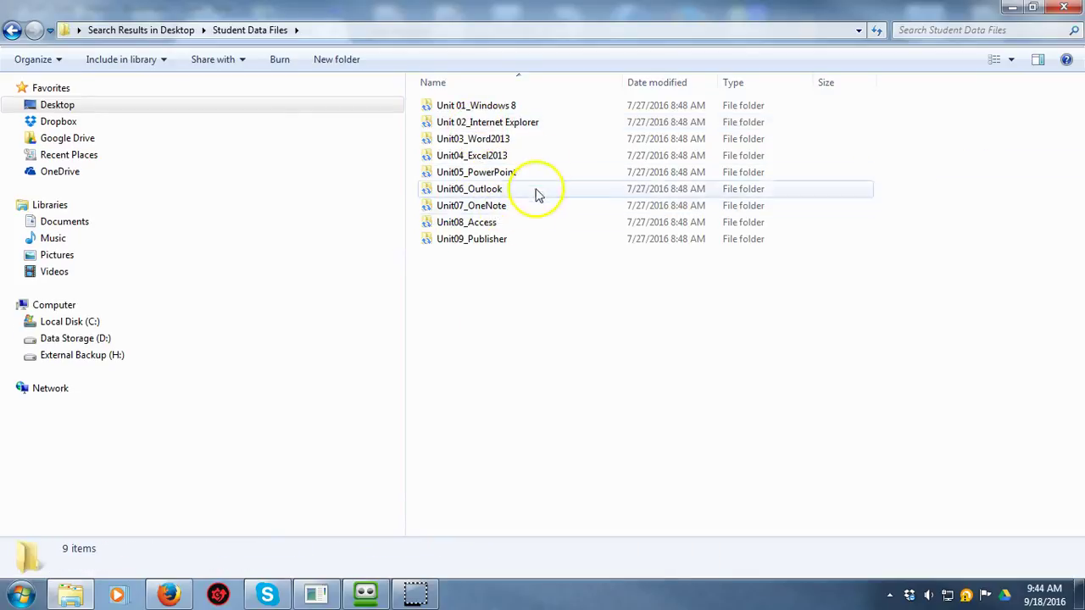
{"action": "left_click", "coordinate": [495, 141]}
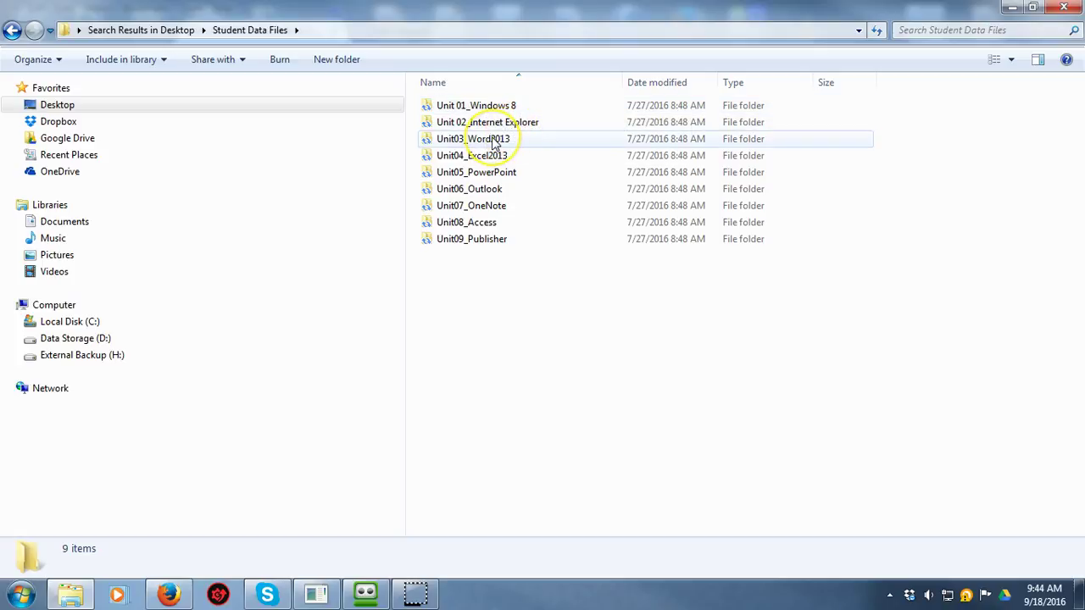
{"action": "double_click", "coordinate": [495, 142]}
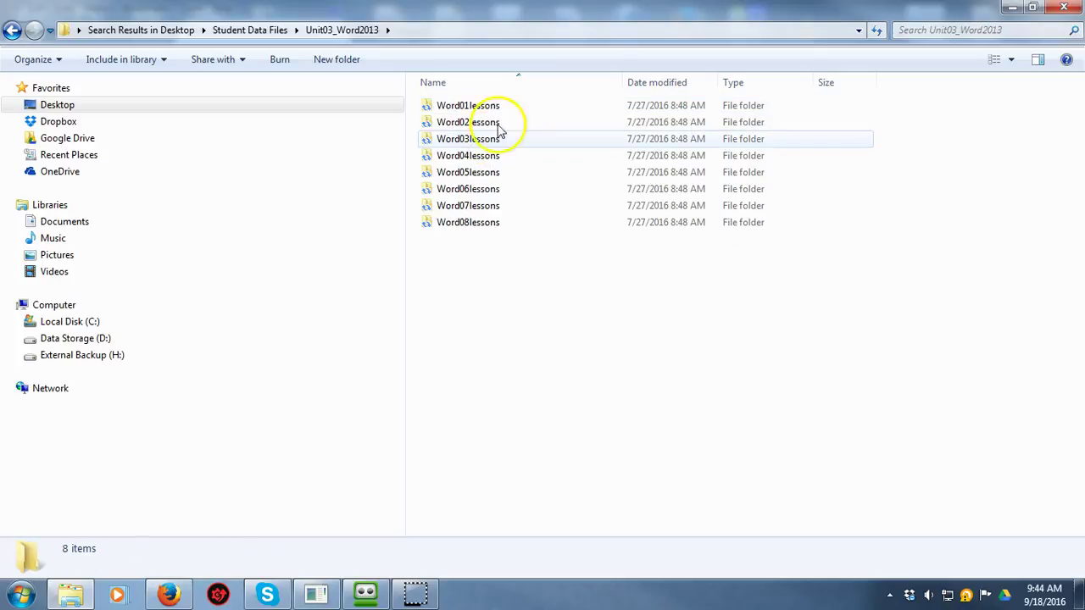
{"action": "double_click", "coordinate": [491, 110]}
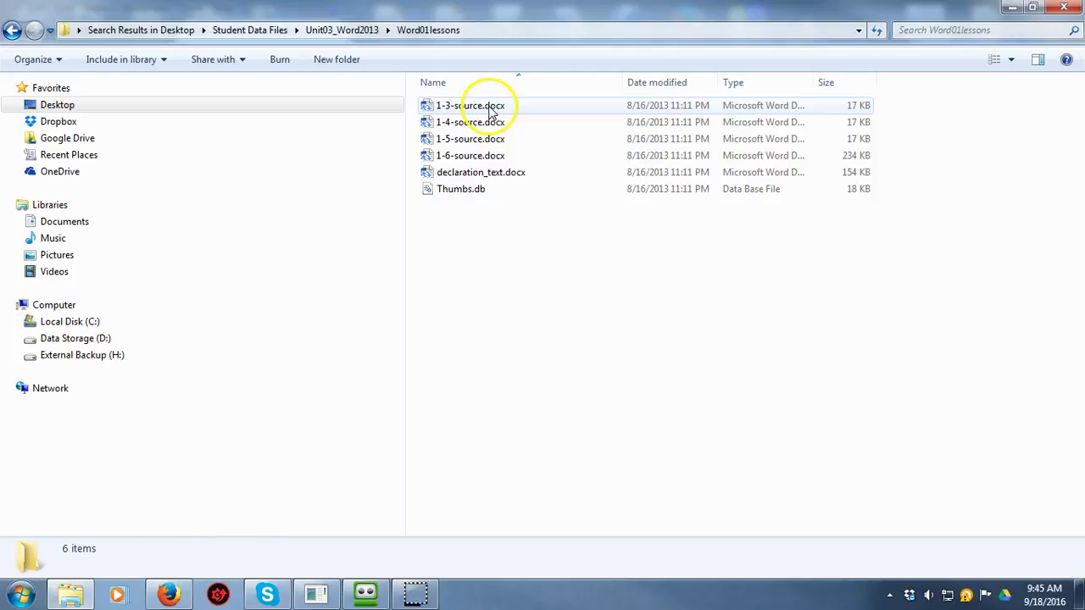
{"action": "left_click", "coordinate": [502, 177]}
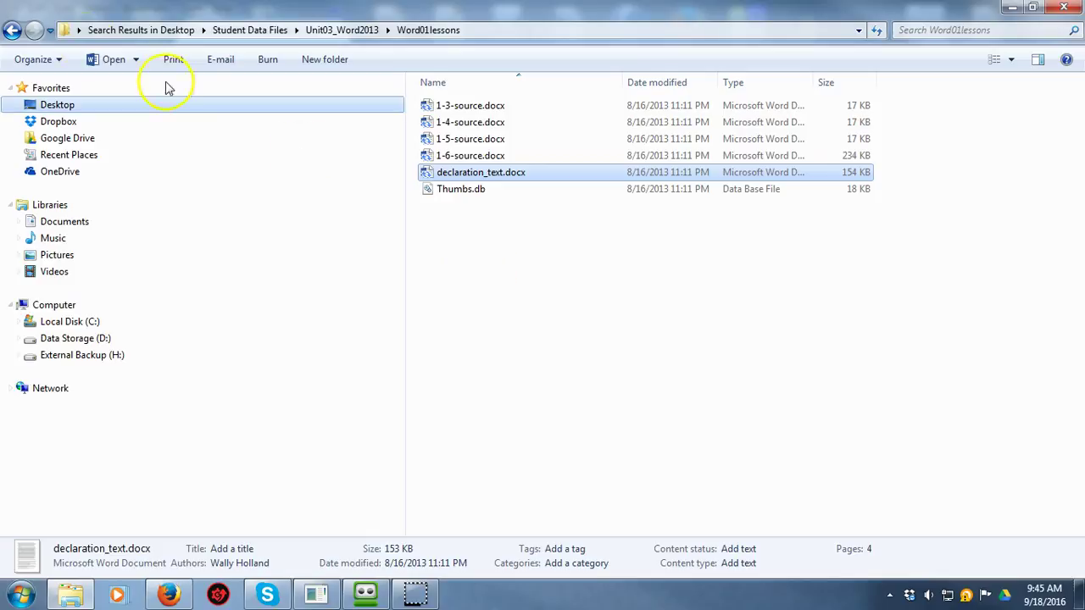
Reopen the Word01lessons folder, view declaration_text.docx in Word, and close both the document and the folder window
{"action": "left_click", "coordinate": [11, 30]}
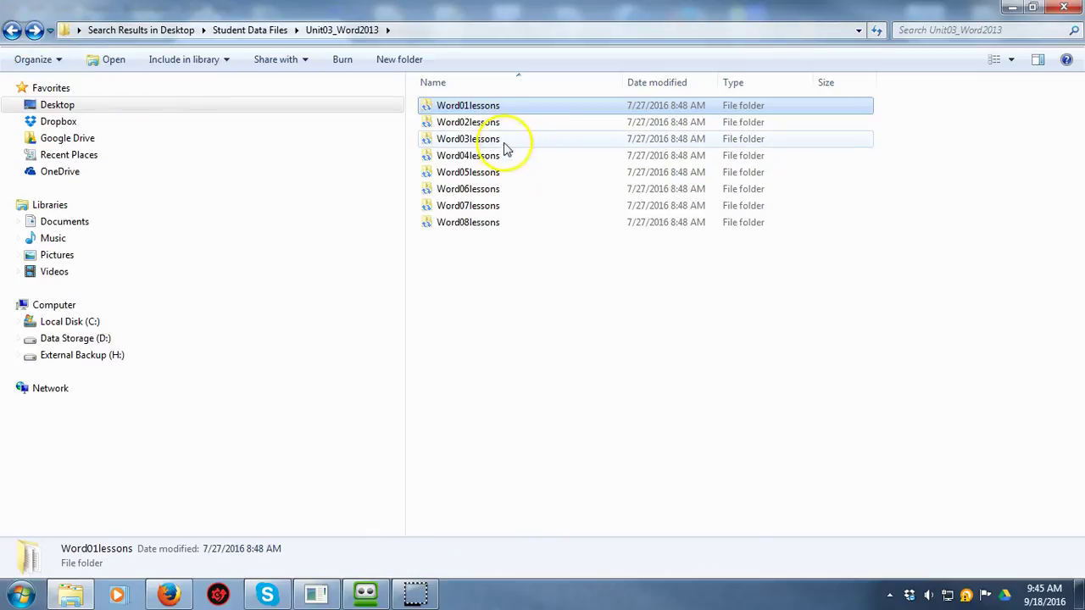
{"action": "left_click", "coordinate": [472, 111]}
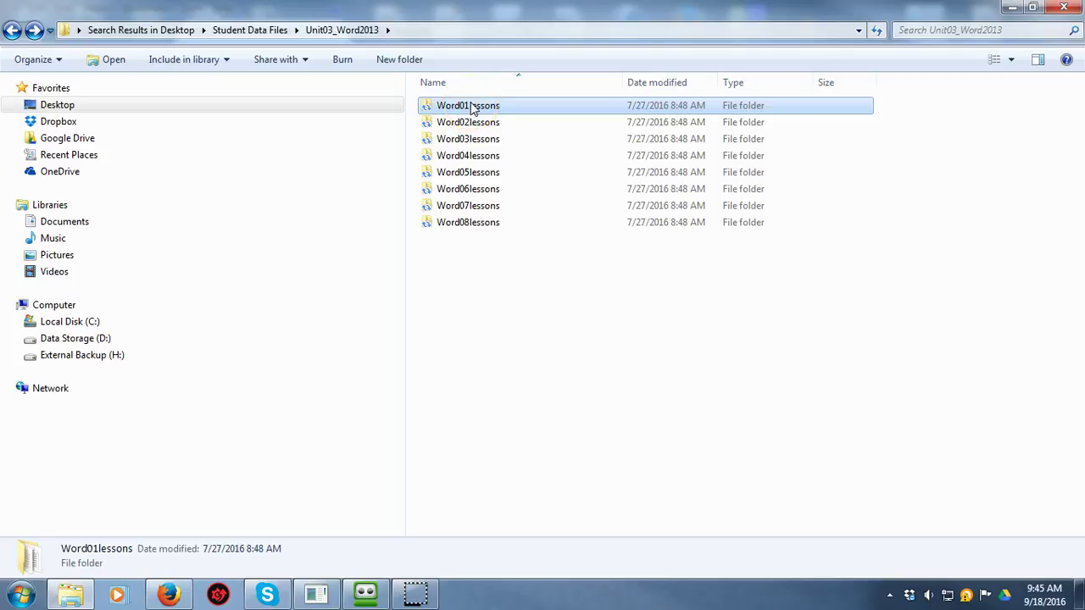
{"action": "double_click", "coordinate": [472, 108]}
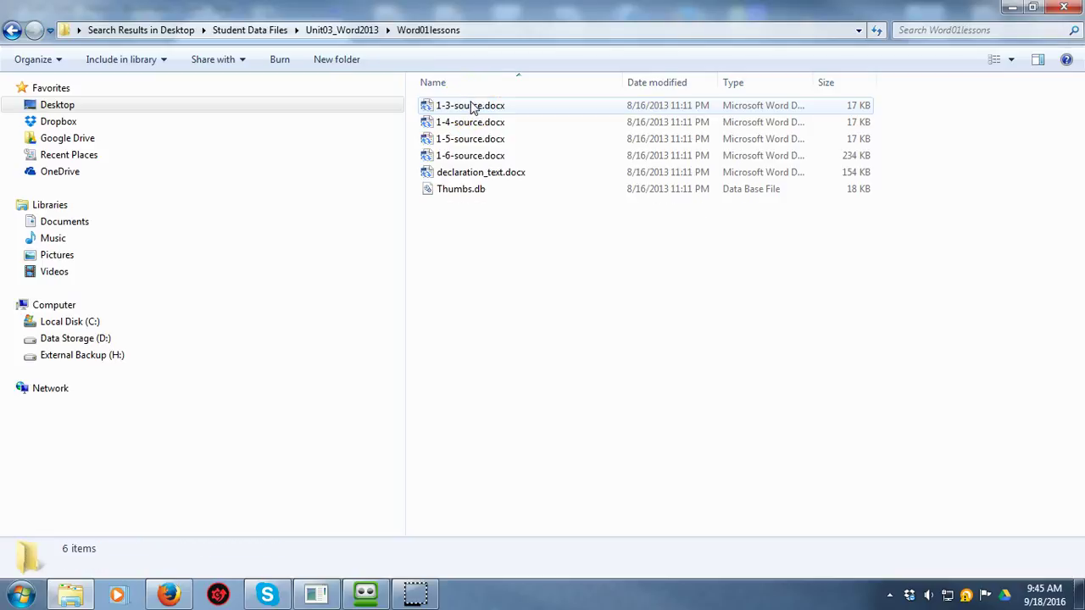
{"action": "double_click", "coordinate": [476, 174]}
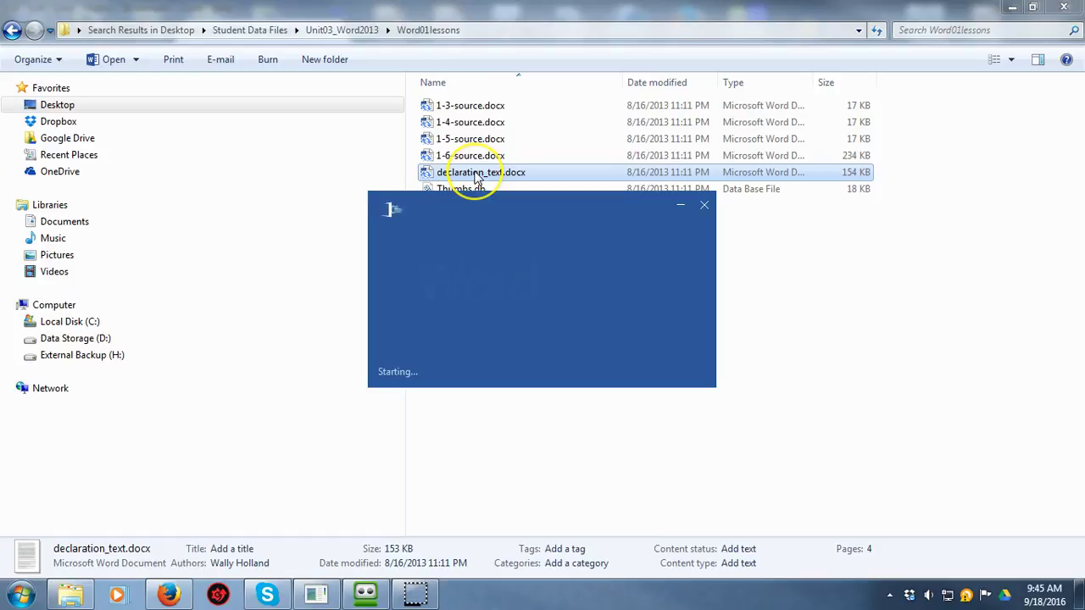
{"action": "scroll", "coordinate": [573, 332], "scroll_direction": "down", "scroll_amount": 5}
{"action": "scroll", "coordinate": [573, 333], "scroll_direction": "up", "scroll_amount": 5}
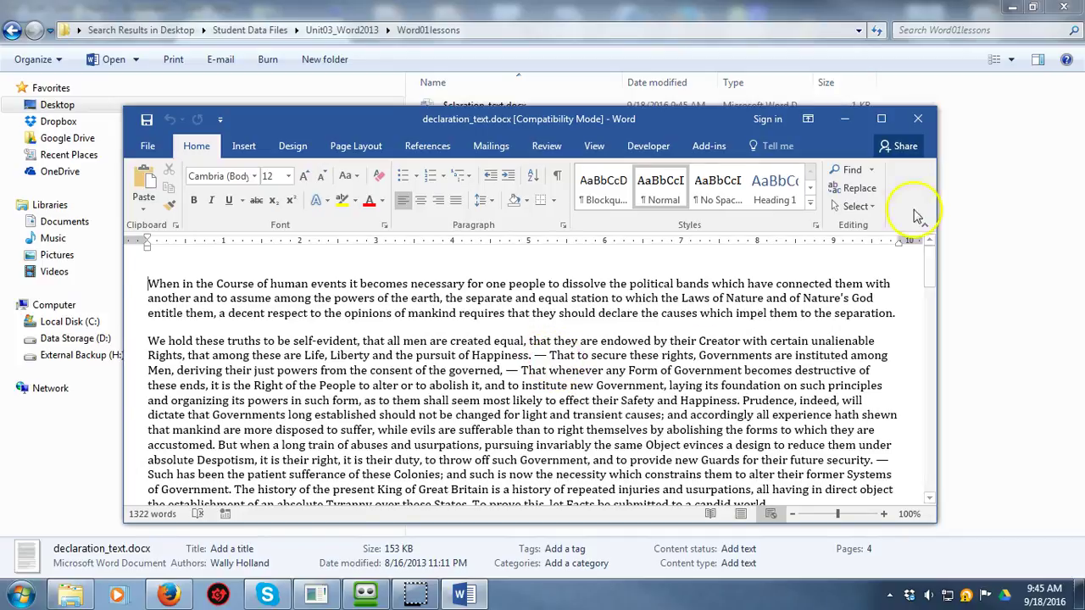
{"action": "left_click", "coordinate": [917, 119]}
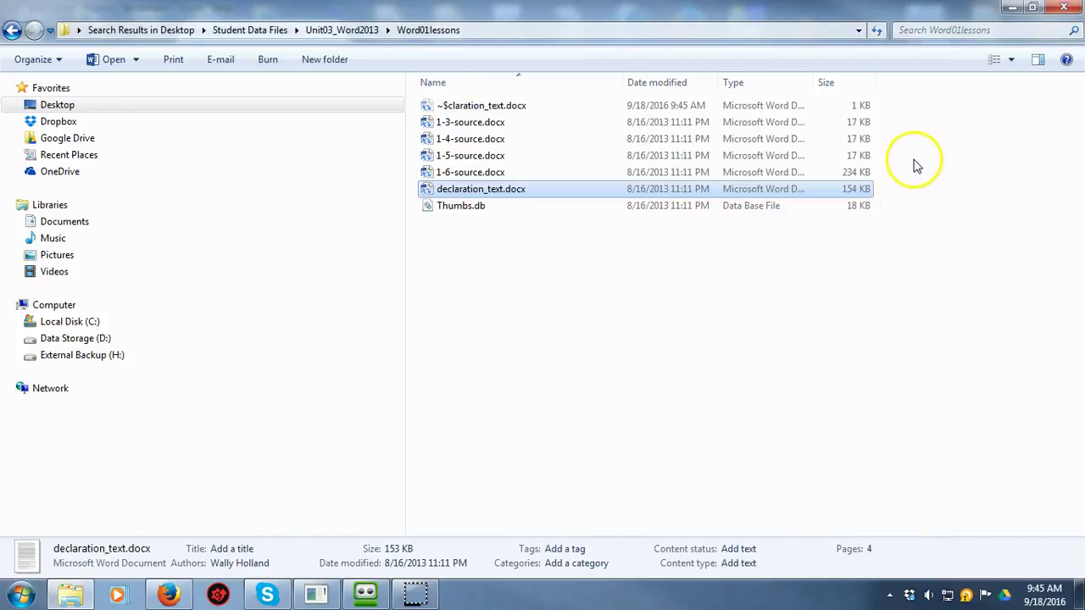
{"action": "left_click", "coordinate": [1063, 9]}
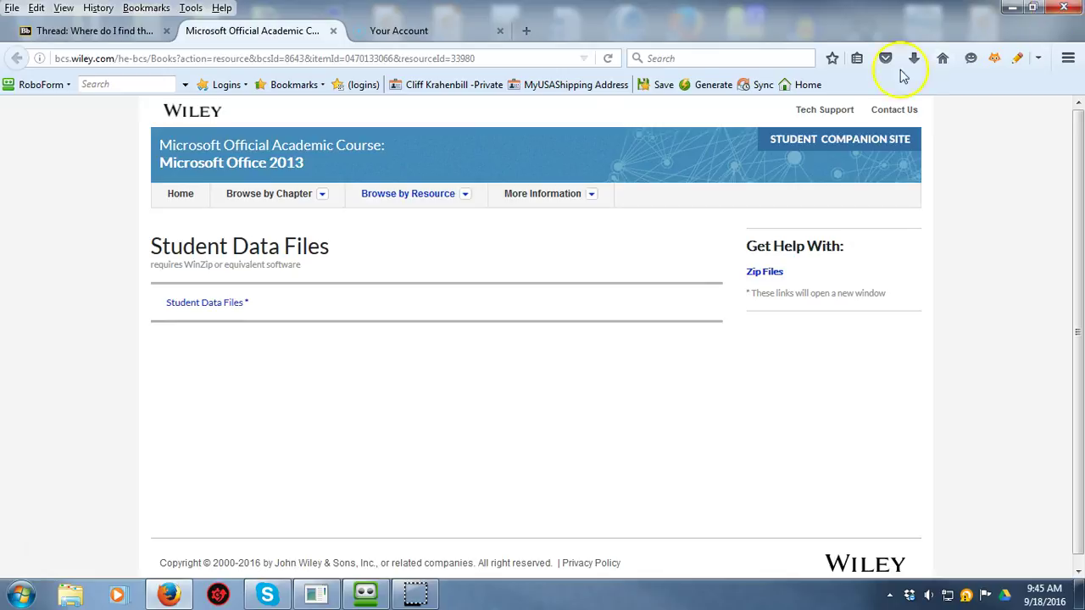
Return to the course site's Ask the Professor forum and read the thread "How can I get a 60 day trial of Office 2013 Pro?"
{"action": "left_click", "coordinate": [71, 32]}
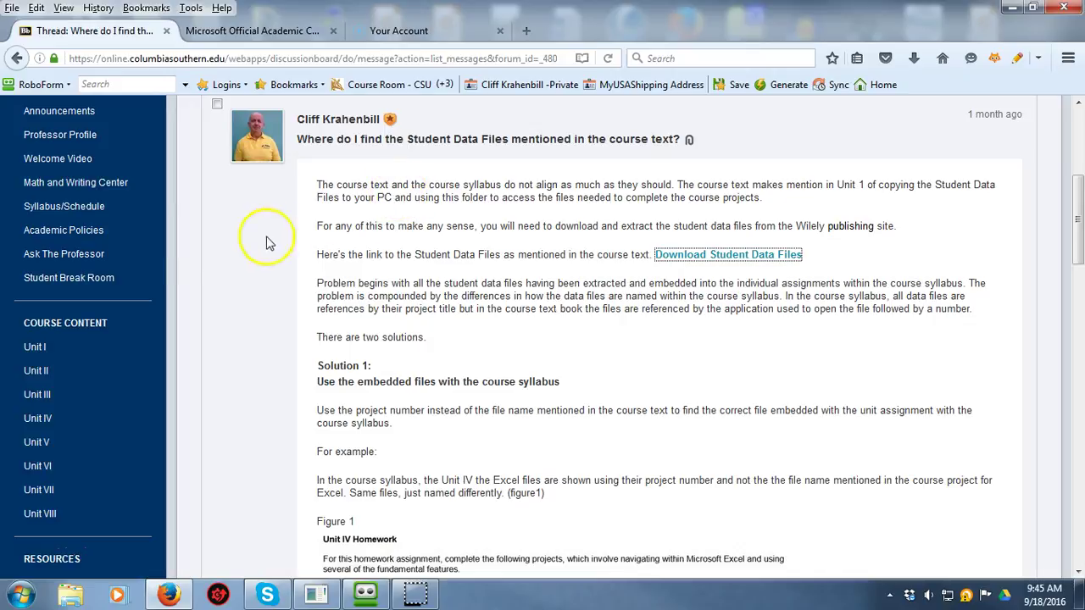
{"action": "left_click", "coordinate": [88, 254]}
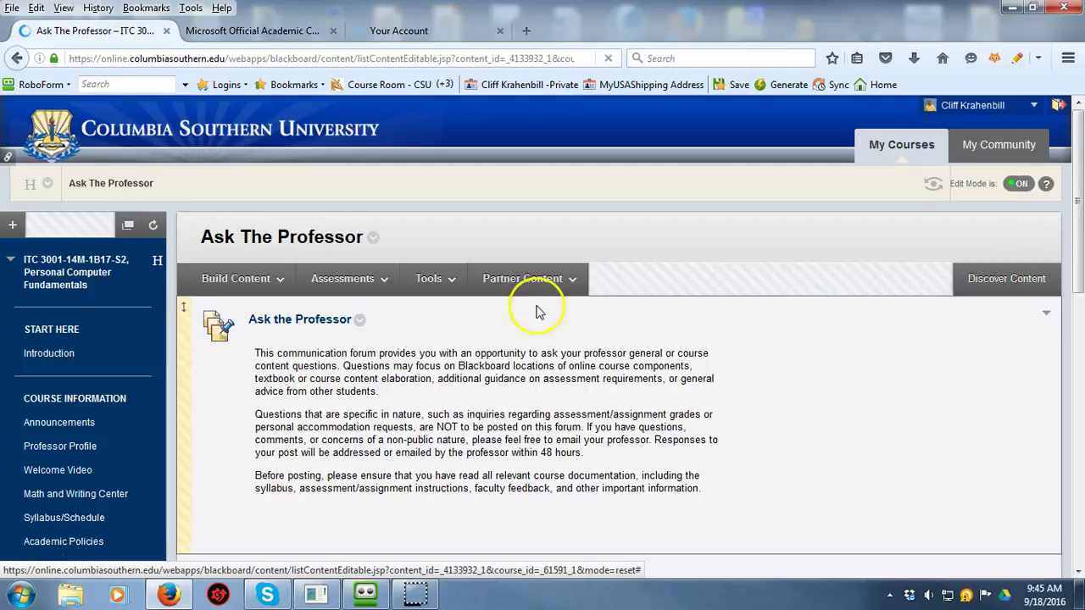
{"action": "left_click", "coordinate": [340, 325]}
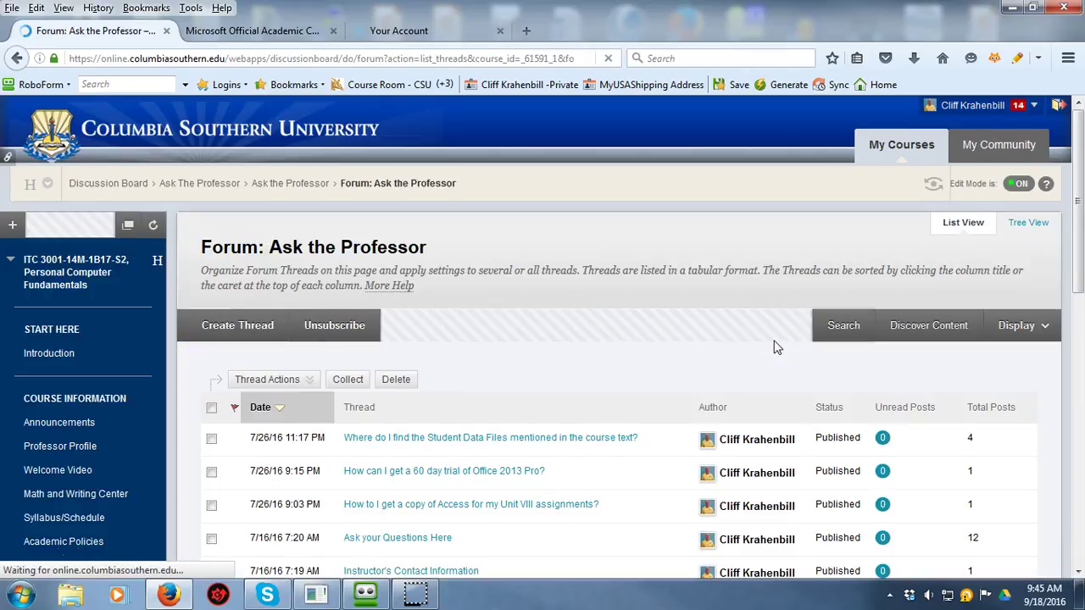
{"action": "scroll", "coordinate": [774, 348], "scroll_direction": "down", "scroll_amount": 4}
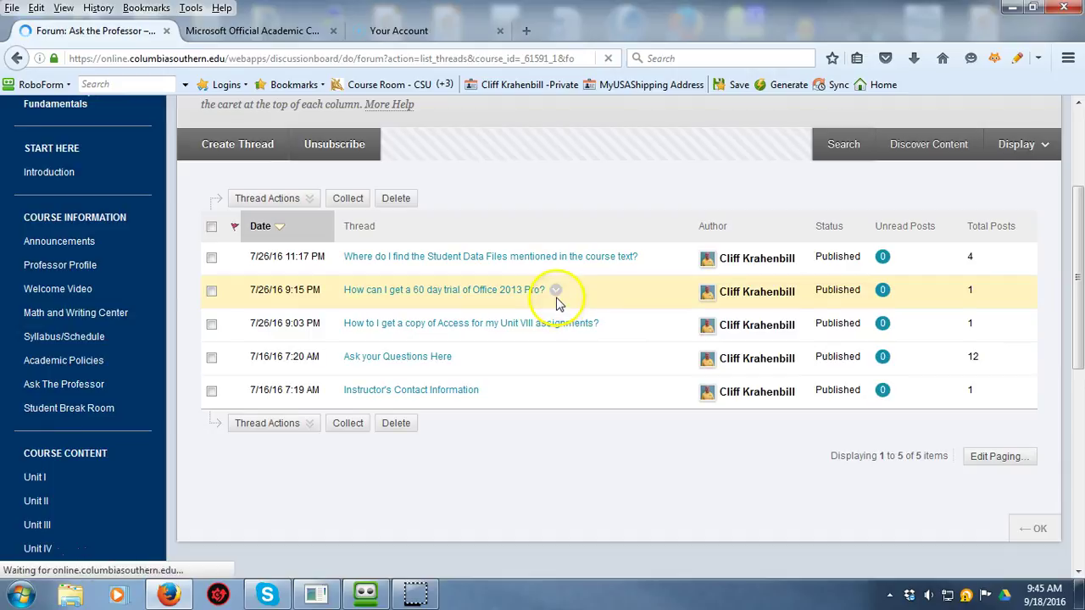
{"action": "left_click", "coordinate": [483, 292]}
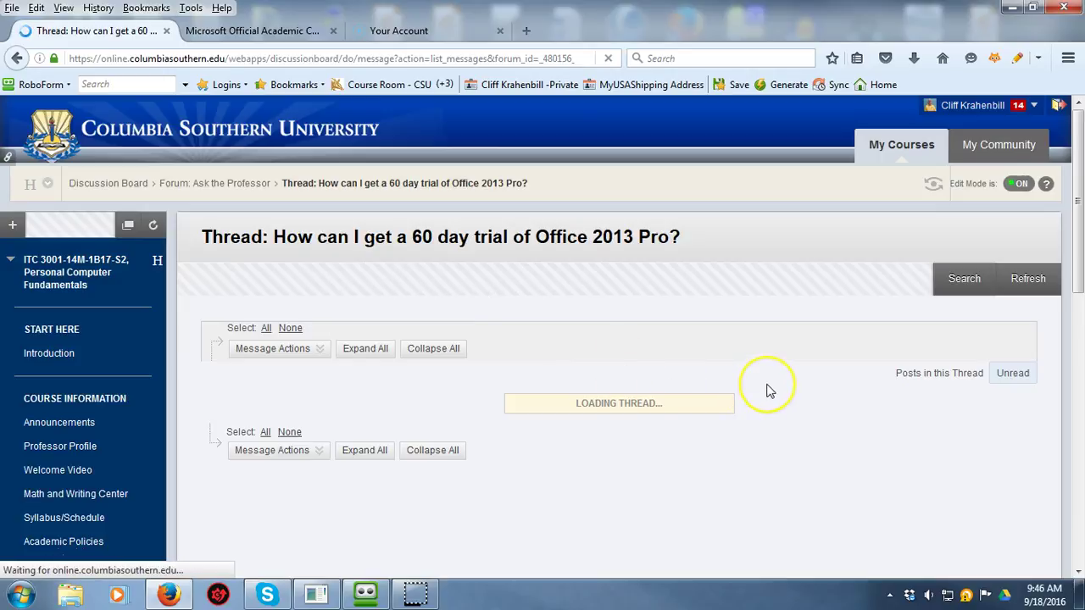
{"action": "scroll", "coordinate": [768, 391], "scroll_direction": "down", "scroll_amount": 5}
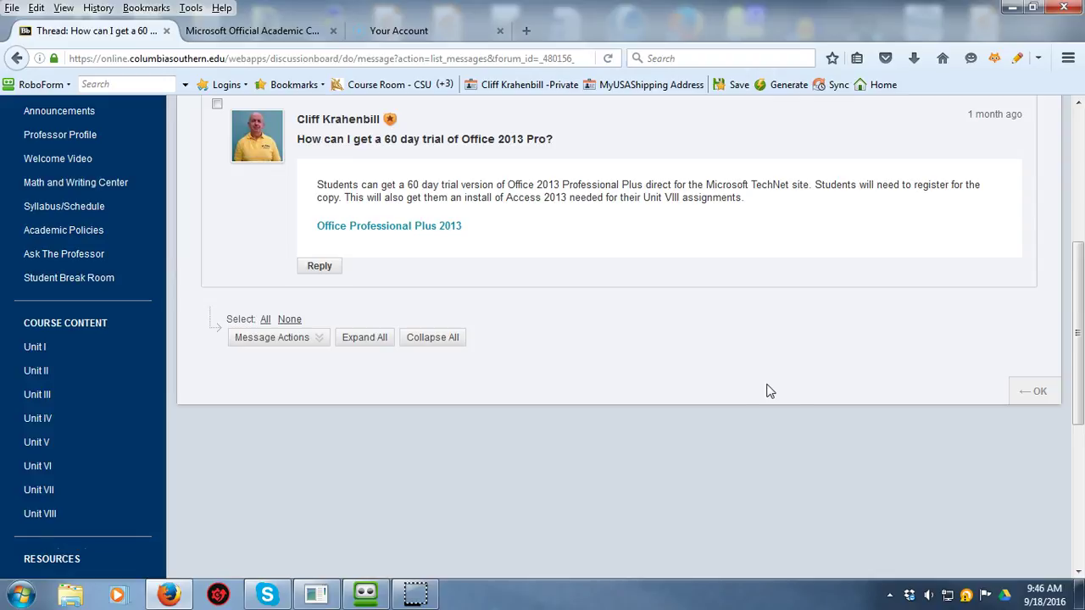
Follow the thread's Office Professional Plus 2013 link and look over the TechNet evaluation page
{"action": "left_click", "coordinate": [412, 227]}
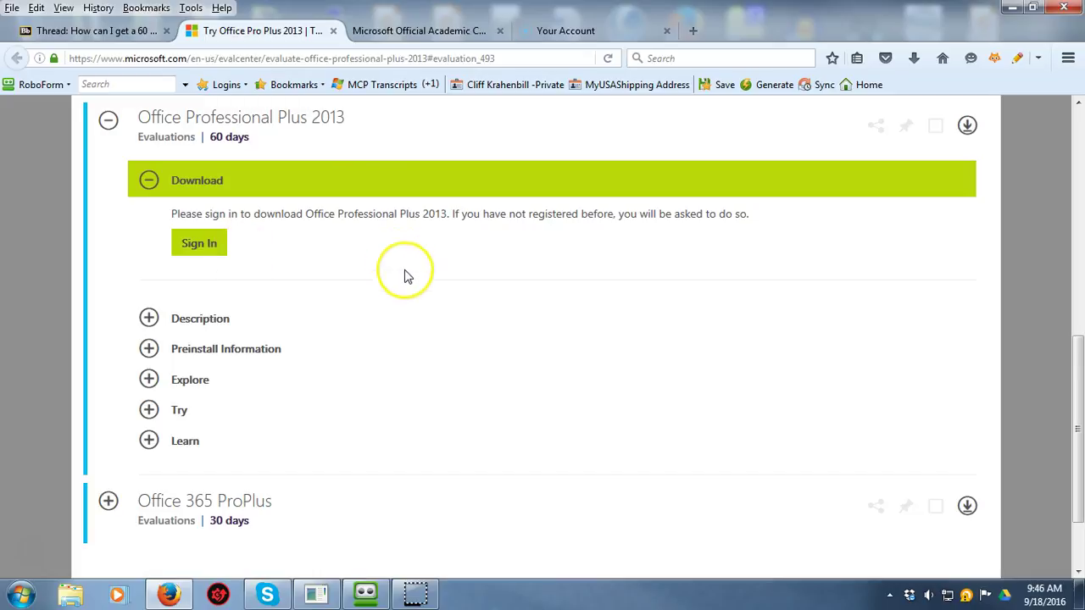
{"action": "scroll", "coordinate": [406, 286], "scroll_direction": "up", "scroll_amount": 3}
{"action": "scroll", "coordinate": [406, 285], "scroll_direction": "up", "scroll_amount": 3}
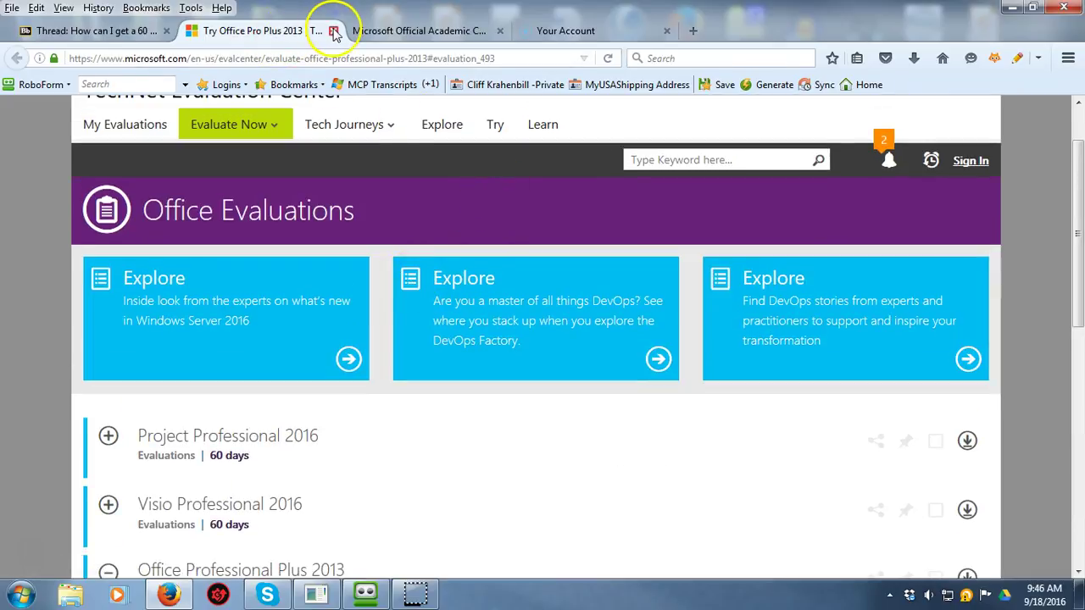
Go back to the Office 2013 trial thread in the course site and reopen the Ask the Professor forum's thread list
{"action": "left_click", "coordinate": [142, 30]}
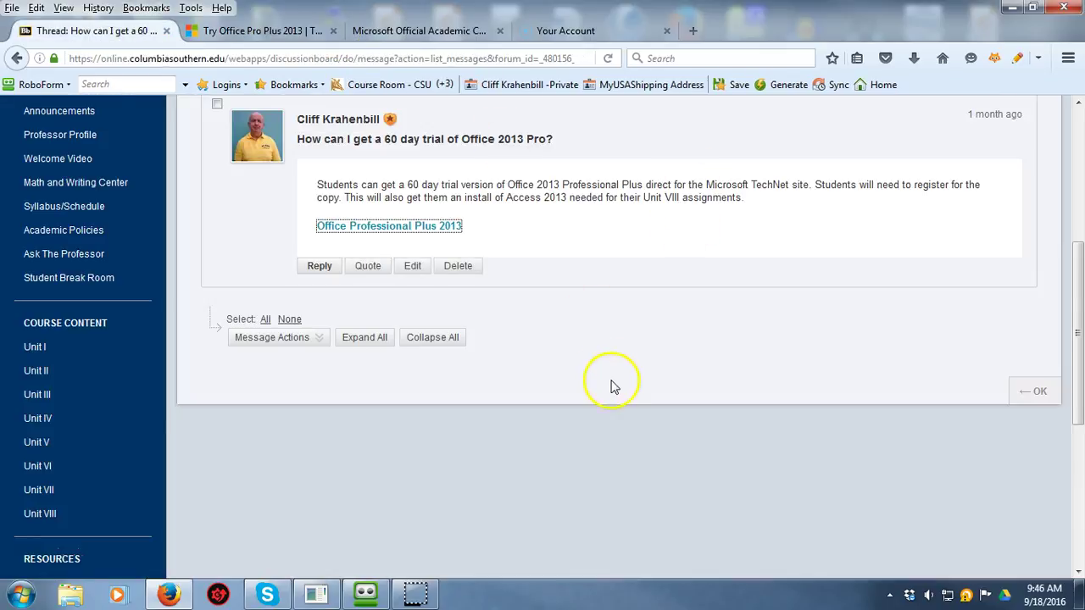
{"action": "scroll", "coordinate": [559, 339], "scroll_direction": "up", "scroll_amount": 3}
{"action": "scroll", "coordinate": [291, 203], "scroll_direction": "up", "scroll_amount": 3}
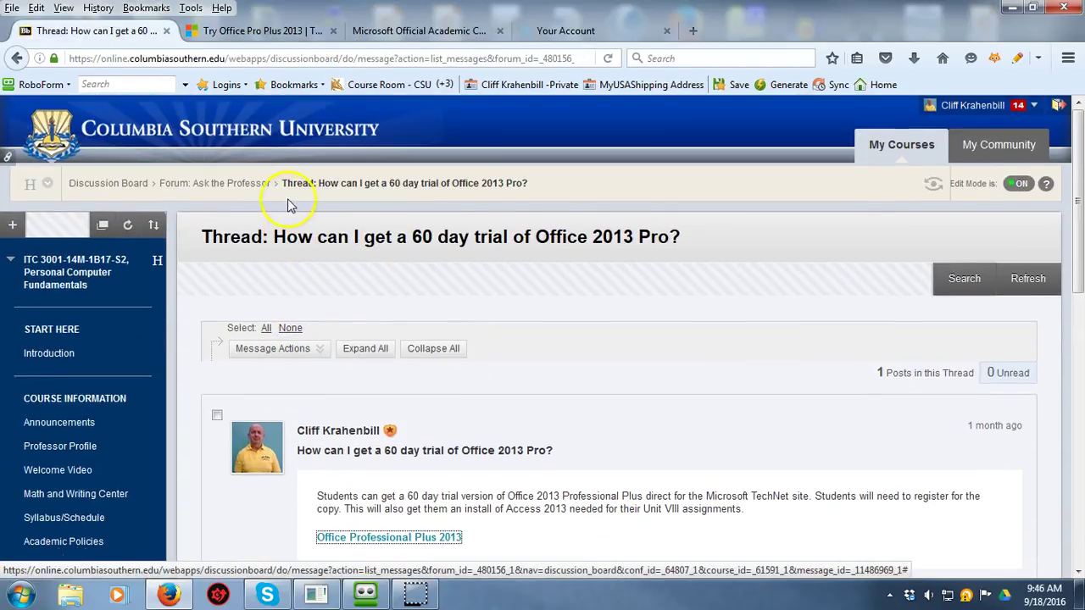
{"action": "scroll", "coordinate": [545, 269], "scroll_direction": "down", "scroll_amount": 5}
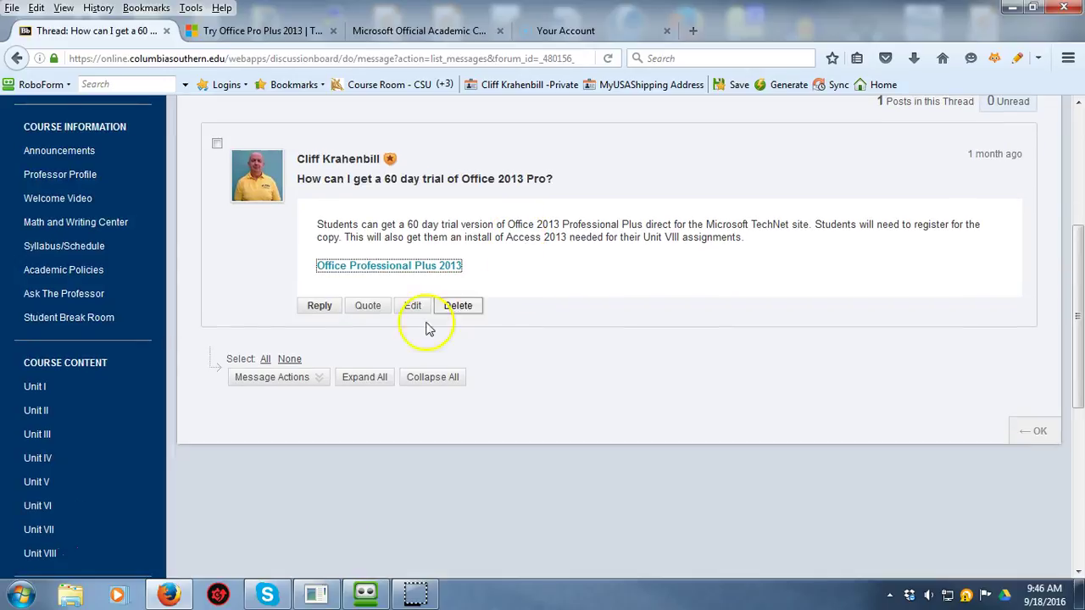
{"action": "left_click", "coordinate": [94, 293]}
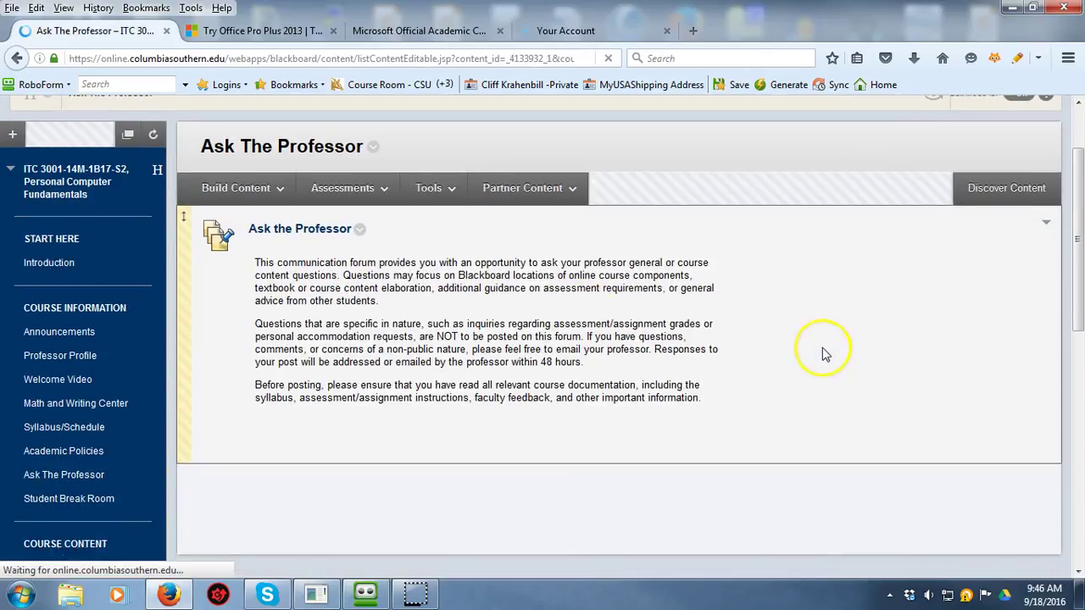
{"action": "left_click", "coordinate": [293, 231]}
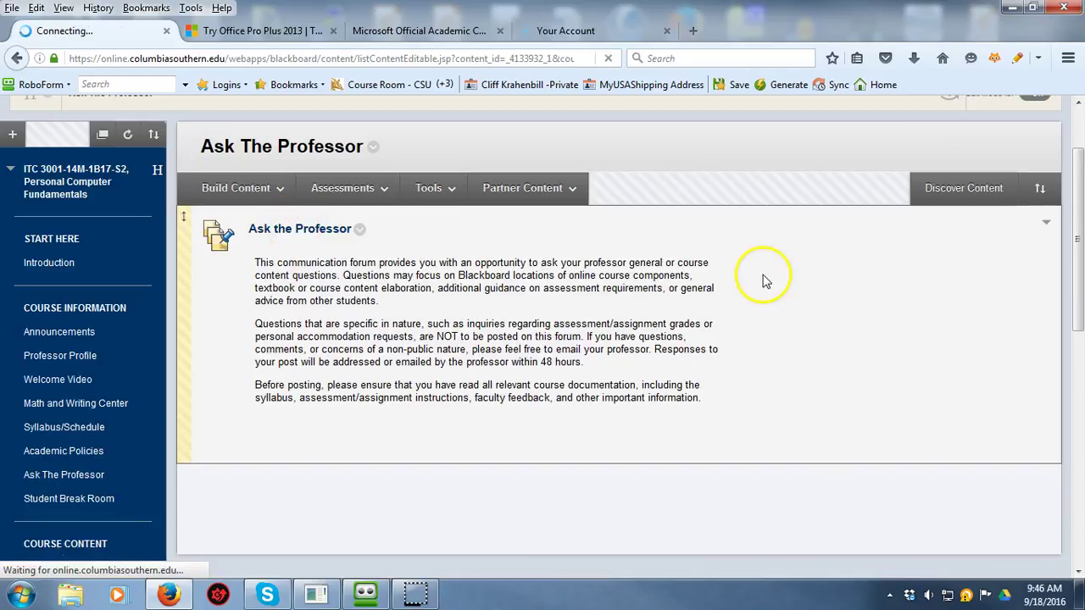
{"action": "scroll", "coordinate": [762, 296], "scroll_direction": "down", "scroll_amount": 3}
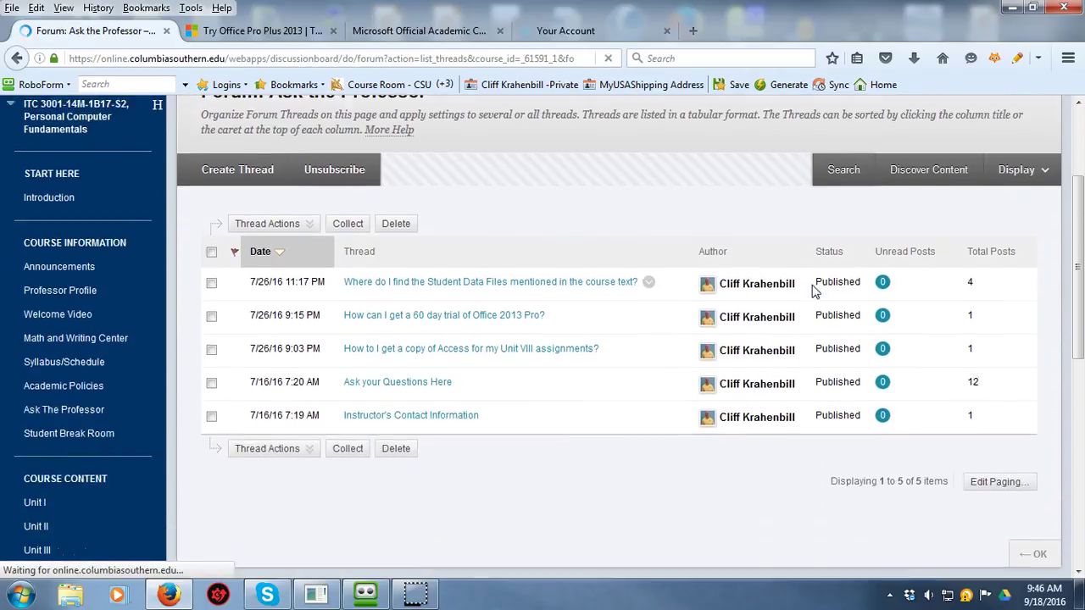